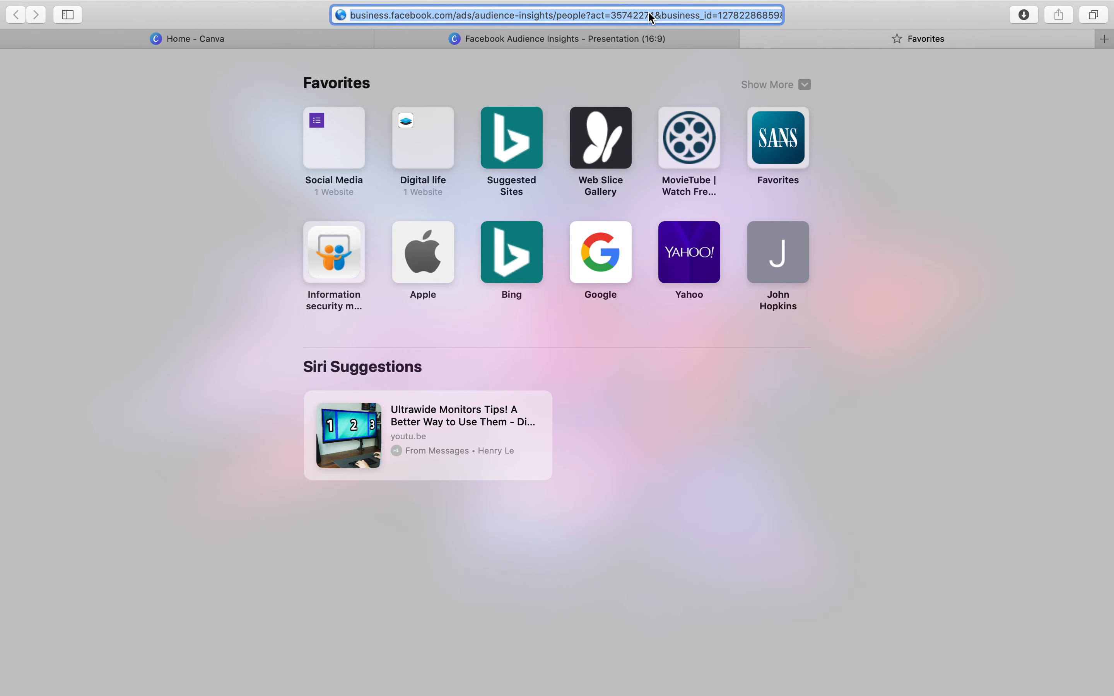
Load business.facebook.com/ads/audience-insights/ without the rest of the old address and start with Everyone on Facebook as the audience.
click(598, 17)
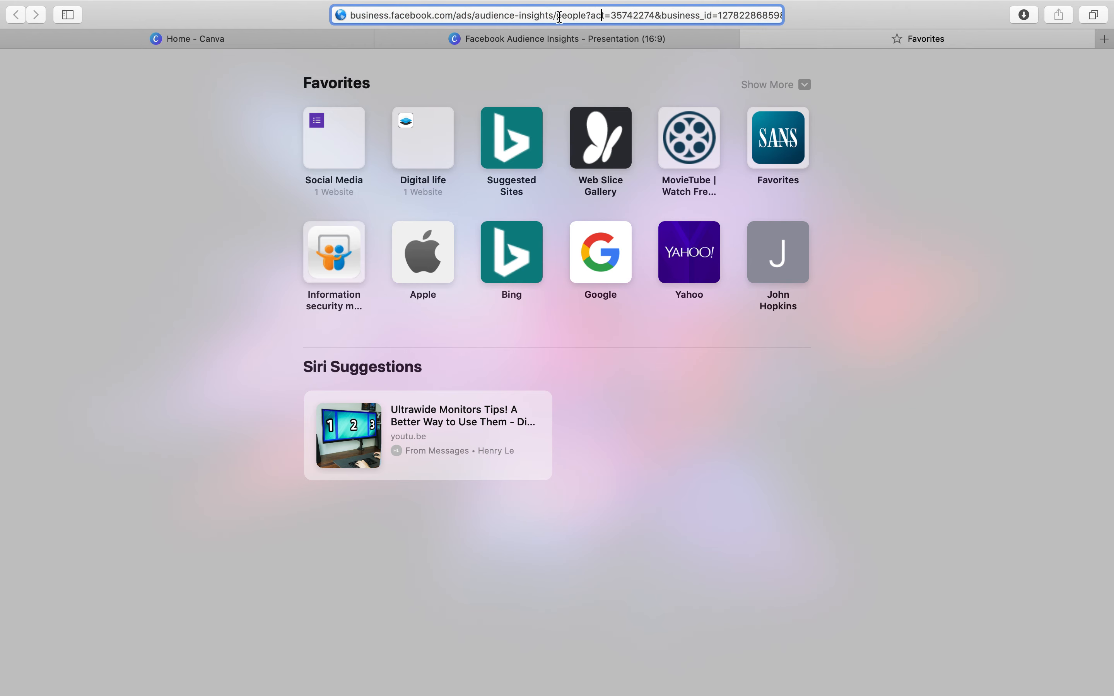
drag(556, 15, 775, 28)
key(BackSpace)
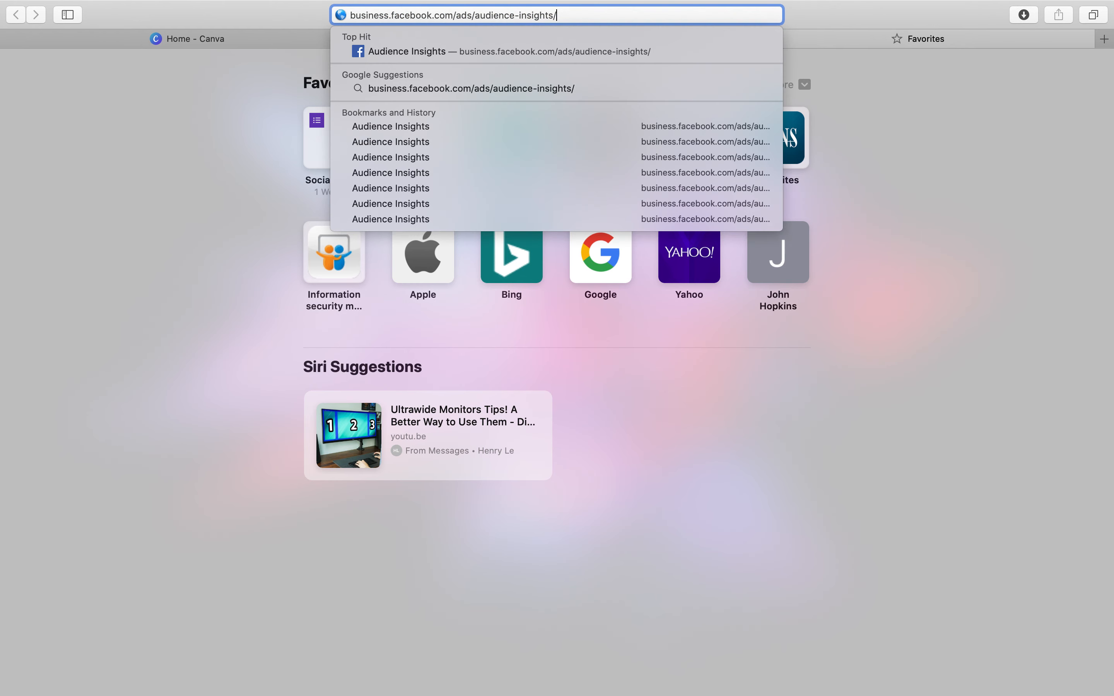
key(Return)
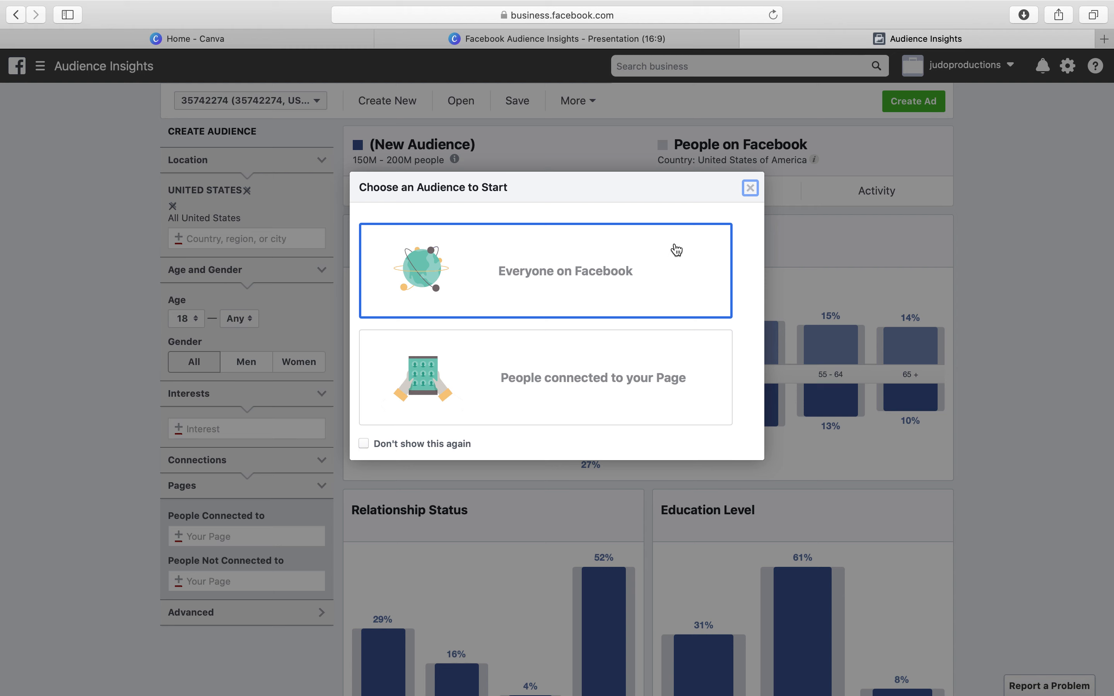
click(575, 283)
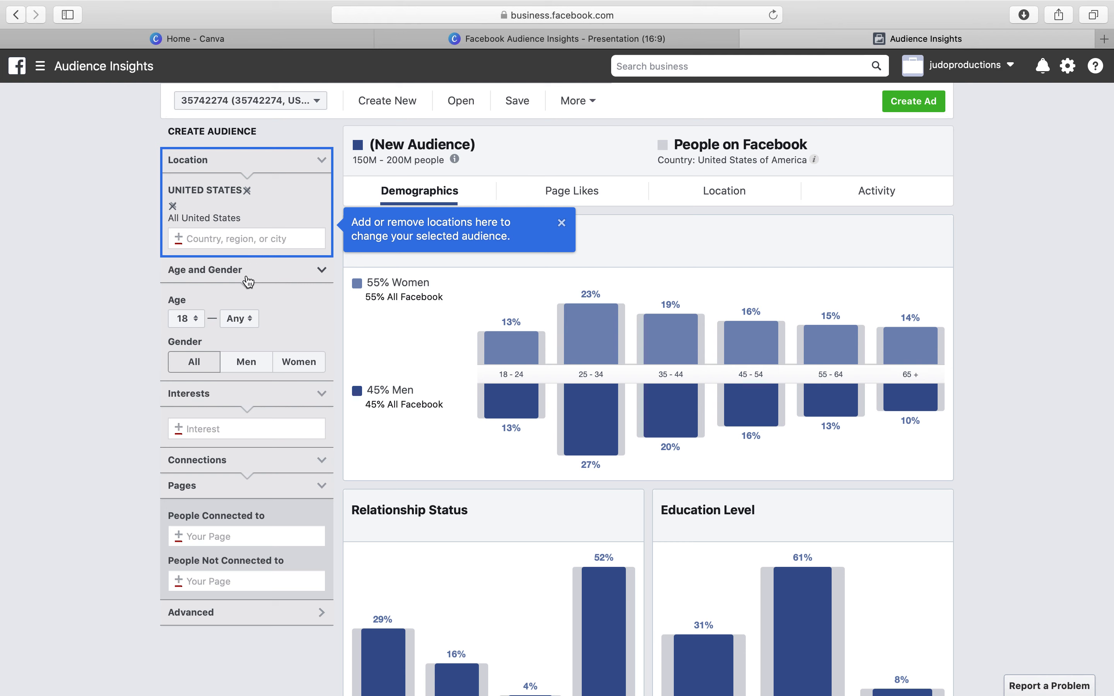
Remove the United States from the audience location and review the relationship status, education level and job title charts.
click(247, 190)
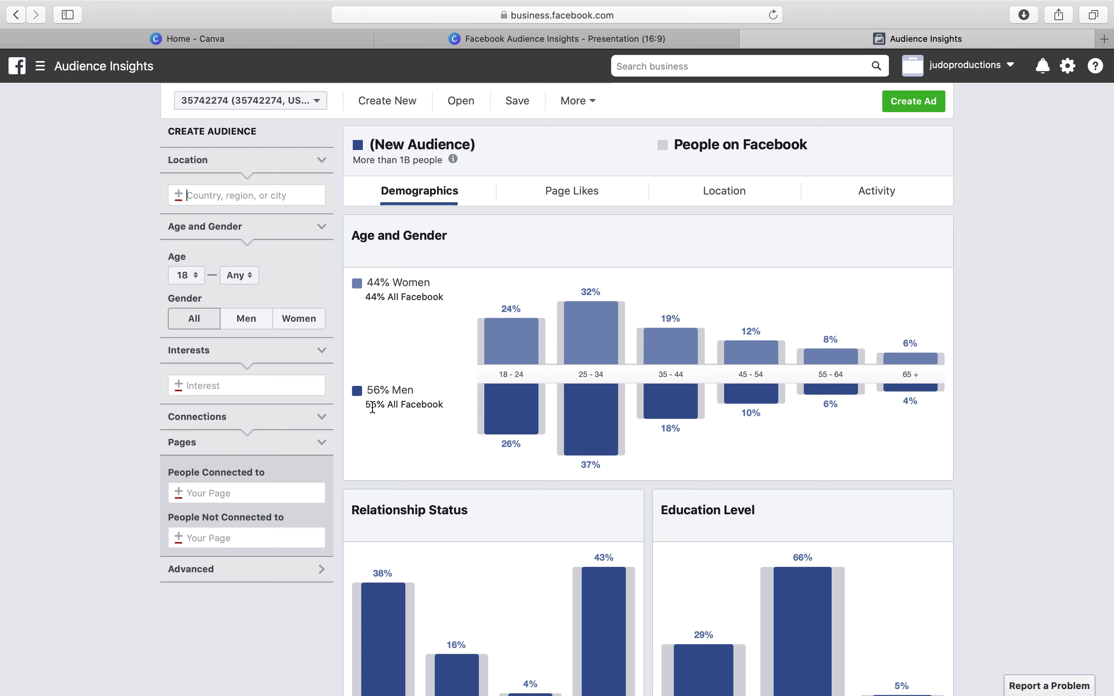
scroll(379, 404, down, 5)
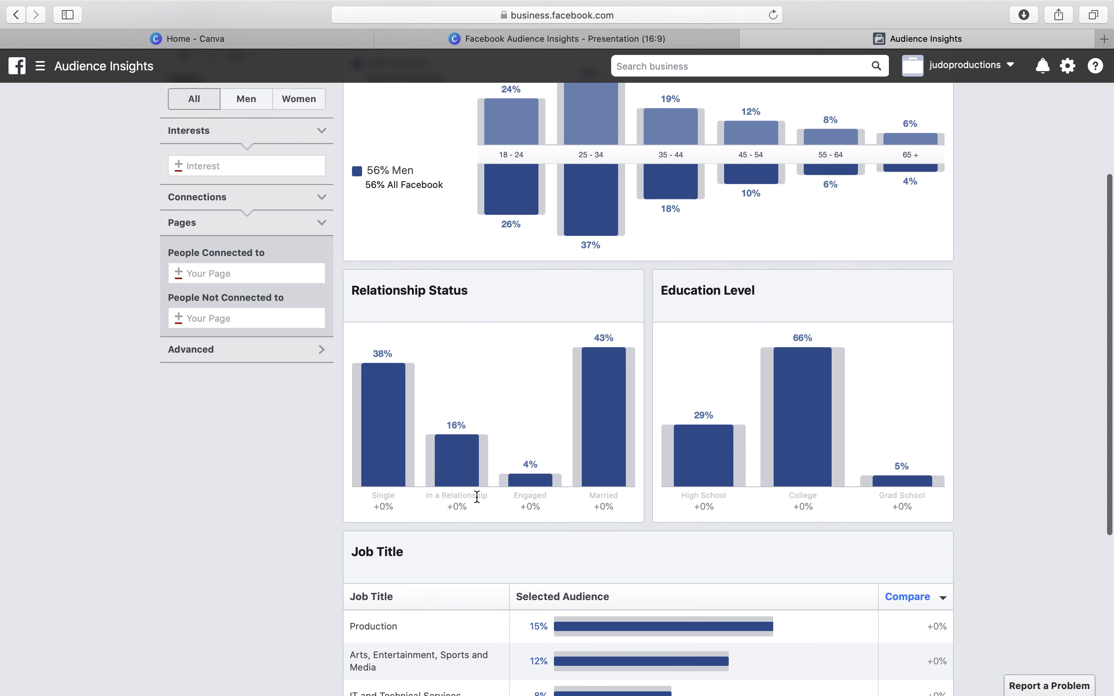
mouse_move(491, 444)
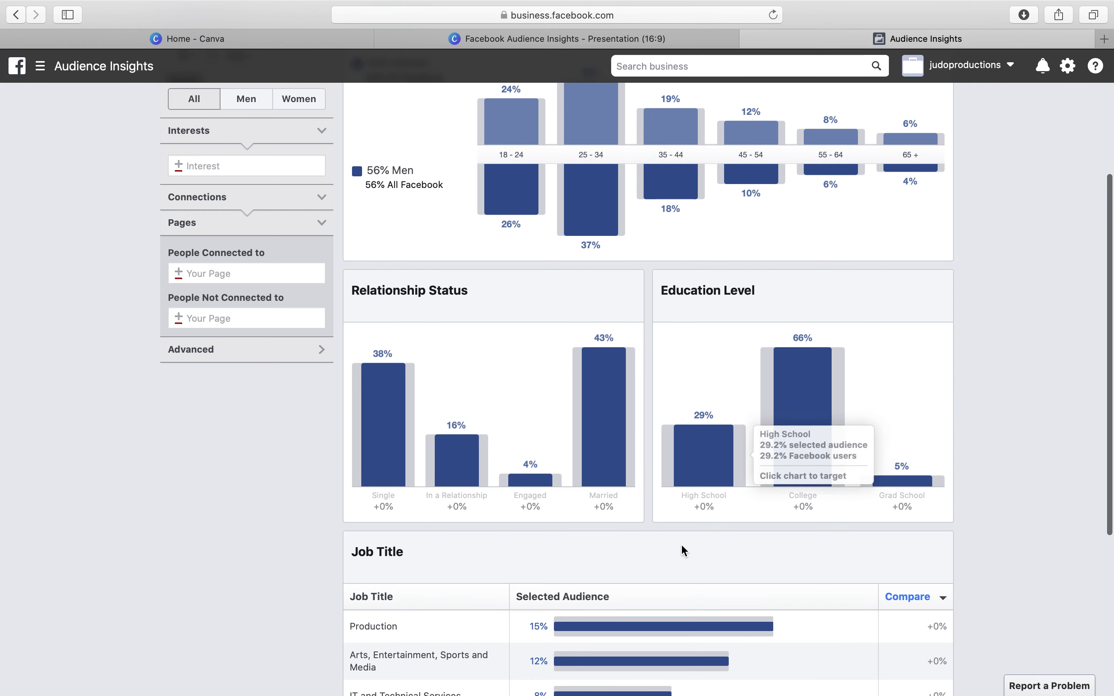
mouse_move(612, 460)
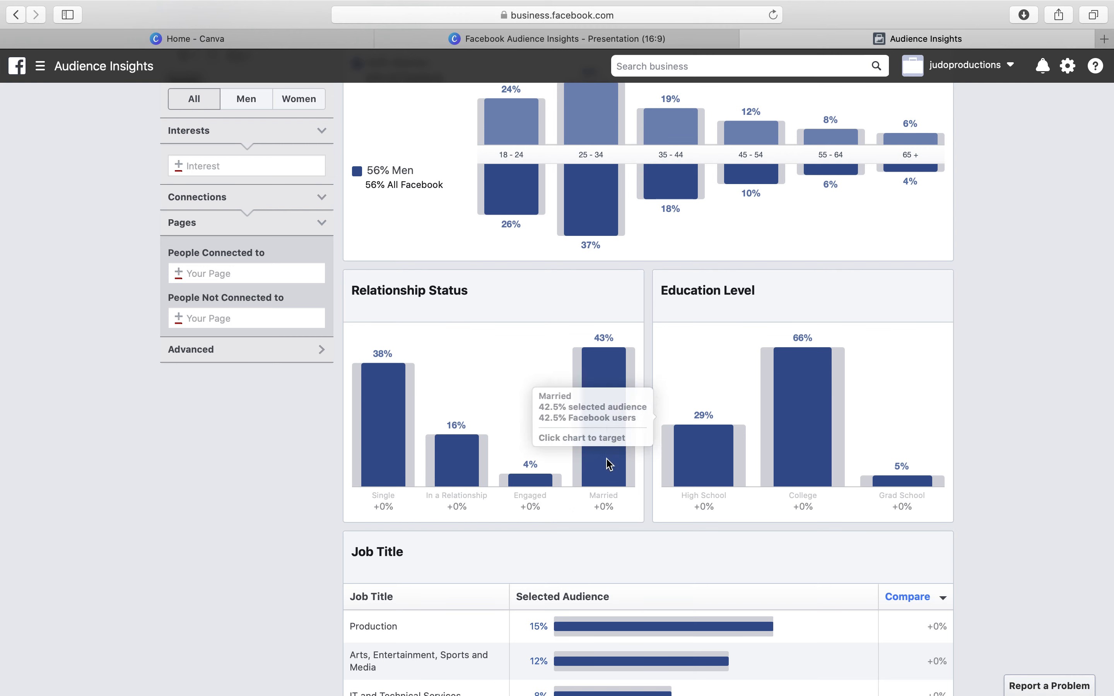
mouse_move(778, 465)
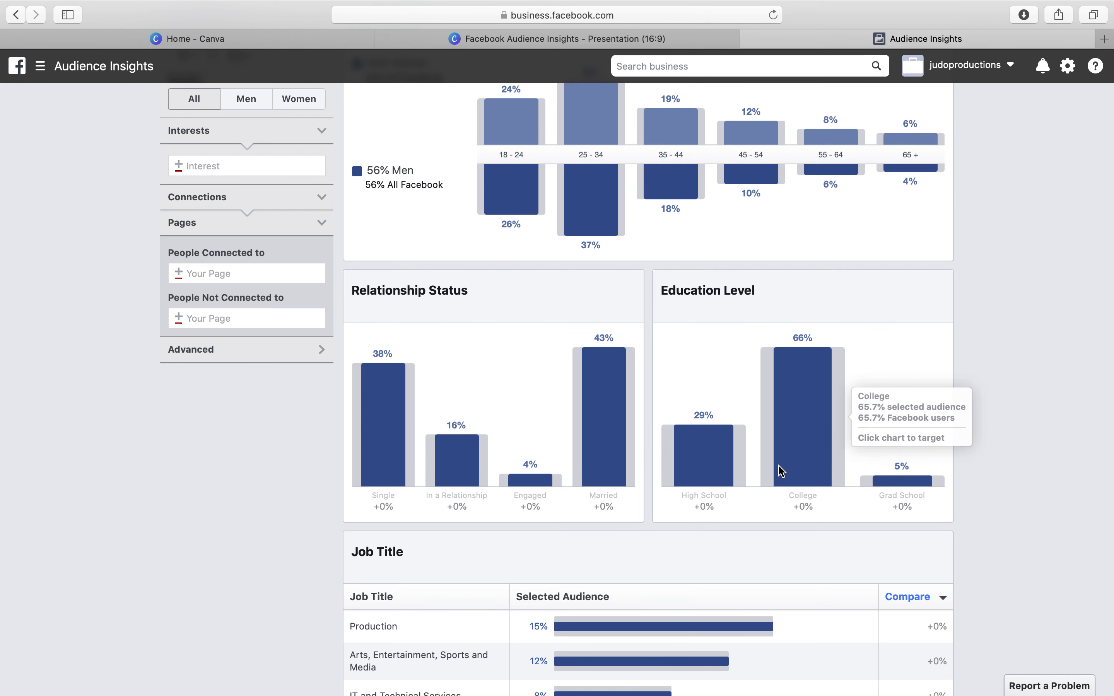
scroll(778, 465, down, 5)
scroll(782, 471, up, 10)
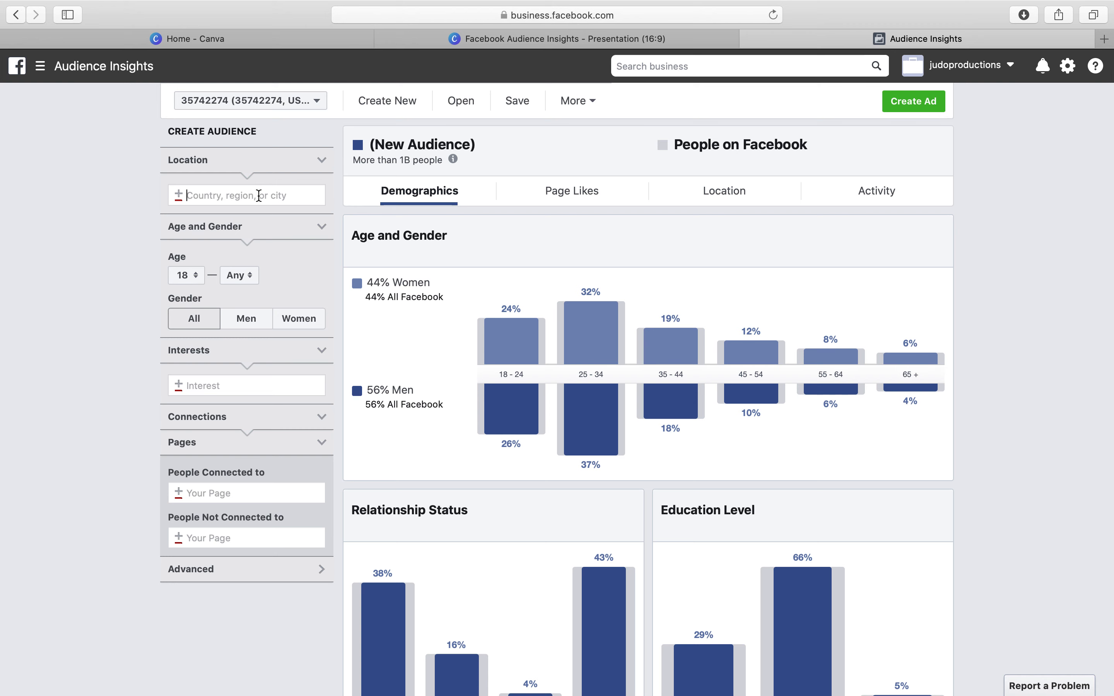
Add the country United States as the audience location.
text(united)
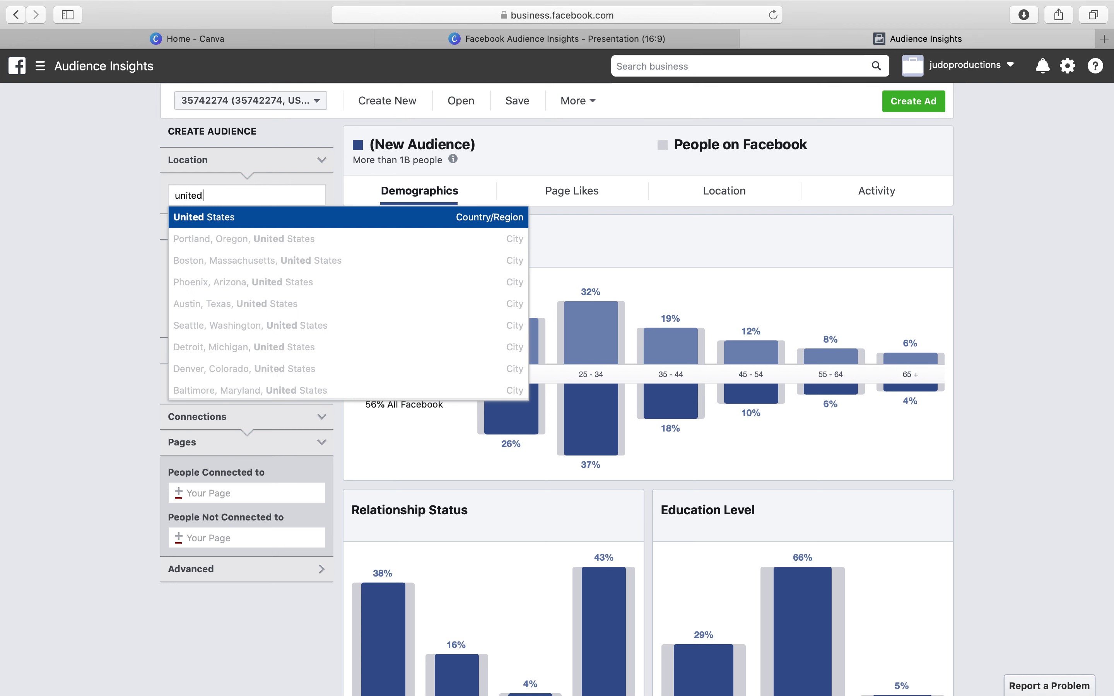
click(244, 217)
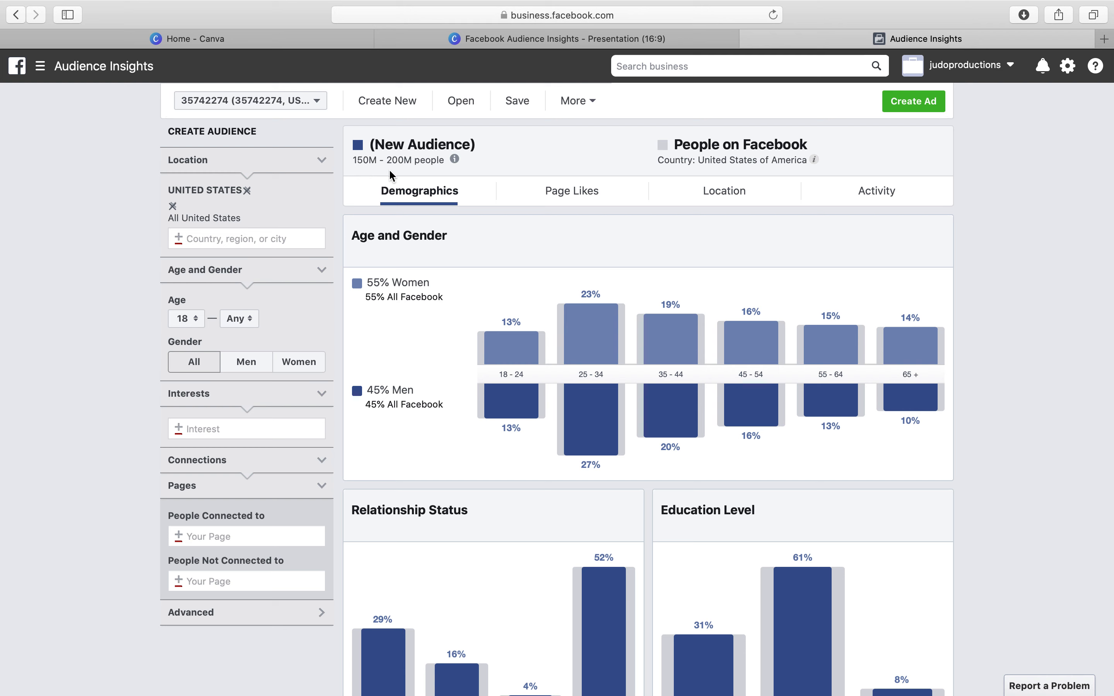
Limit the audience to ages 25 to 35 and to women only.
click(186, 320)
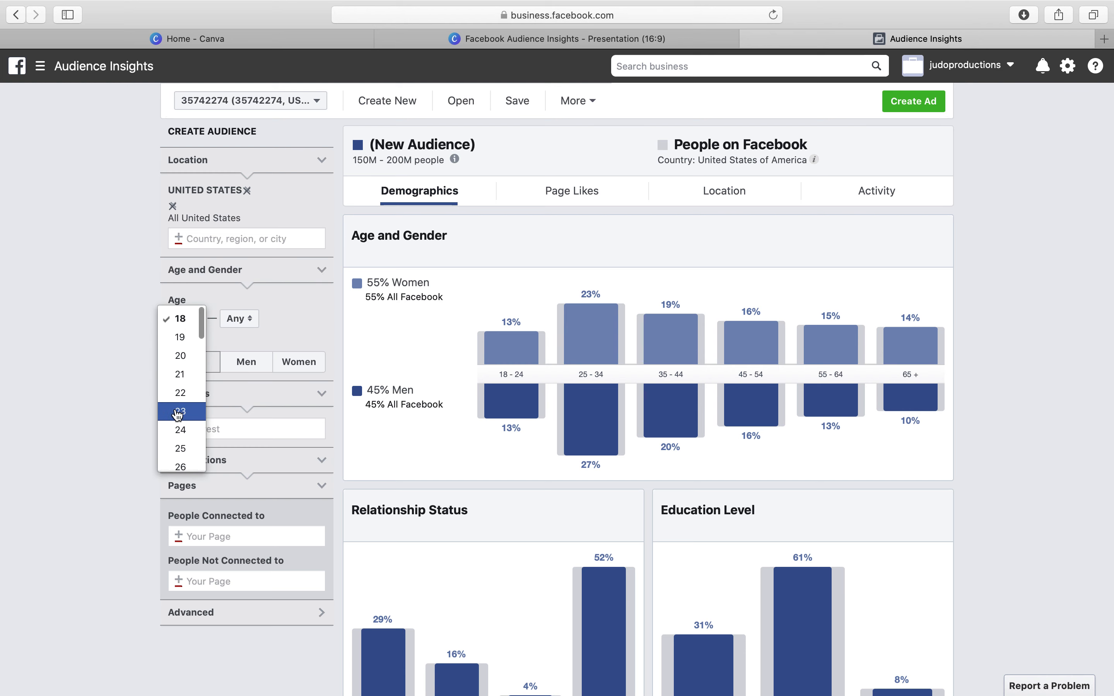
click(176, 447)
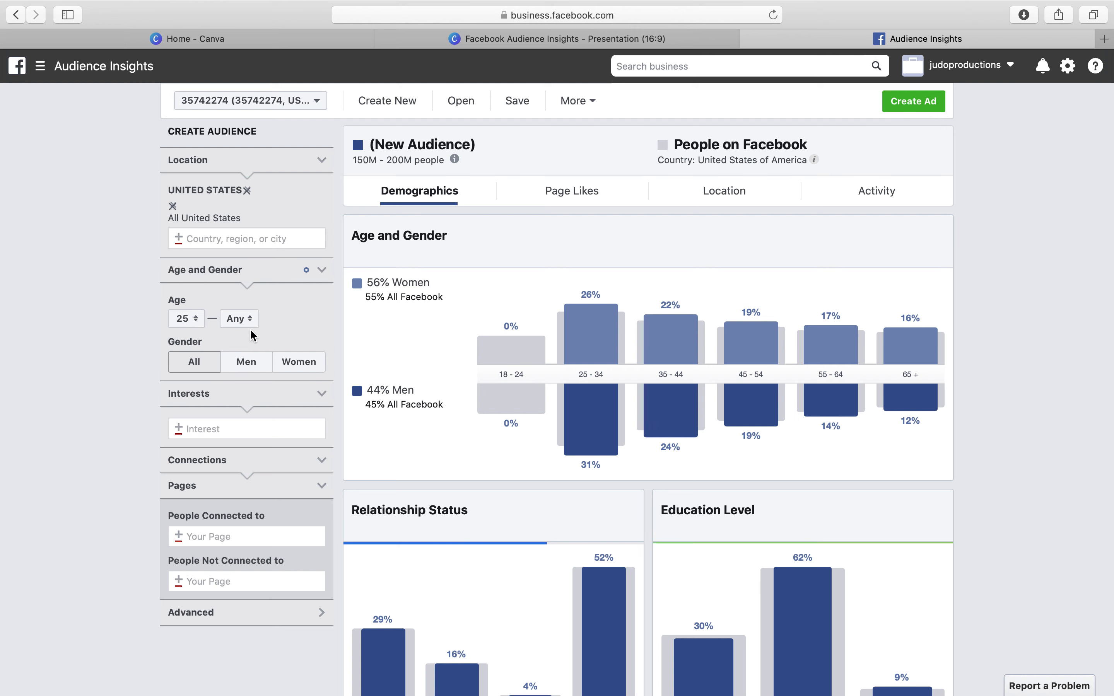
click(241, 320)
scroll(238, 419, down, 6)
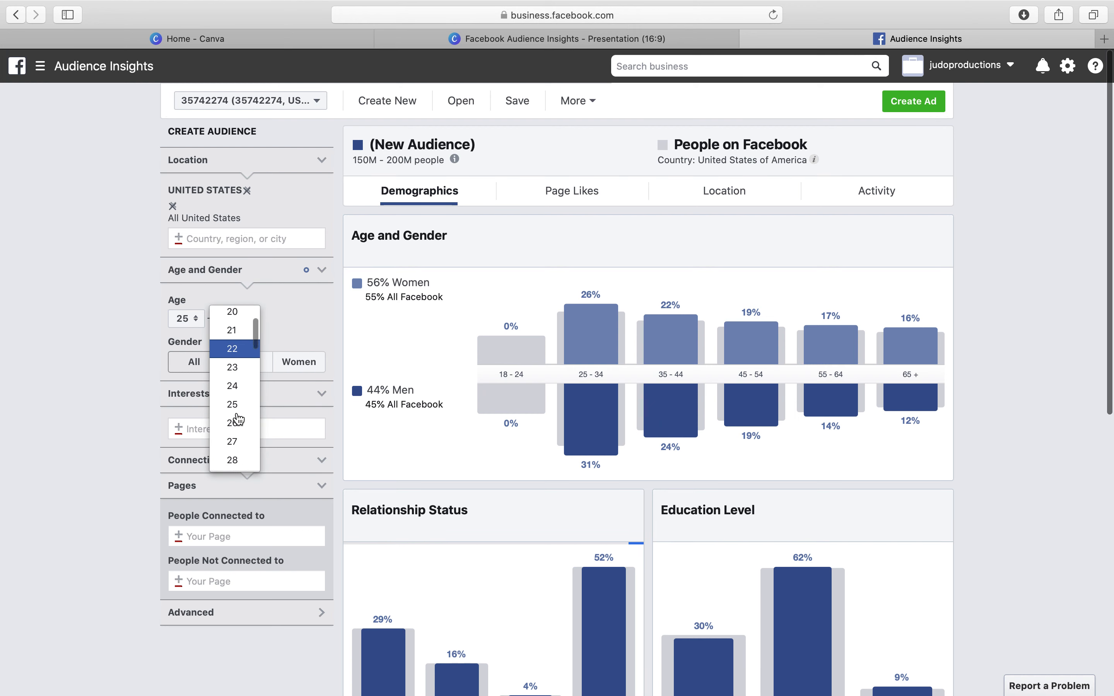
scroll(238, 418, down, 5)
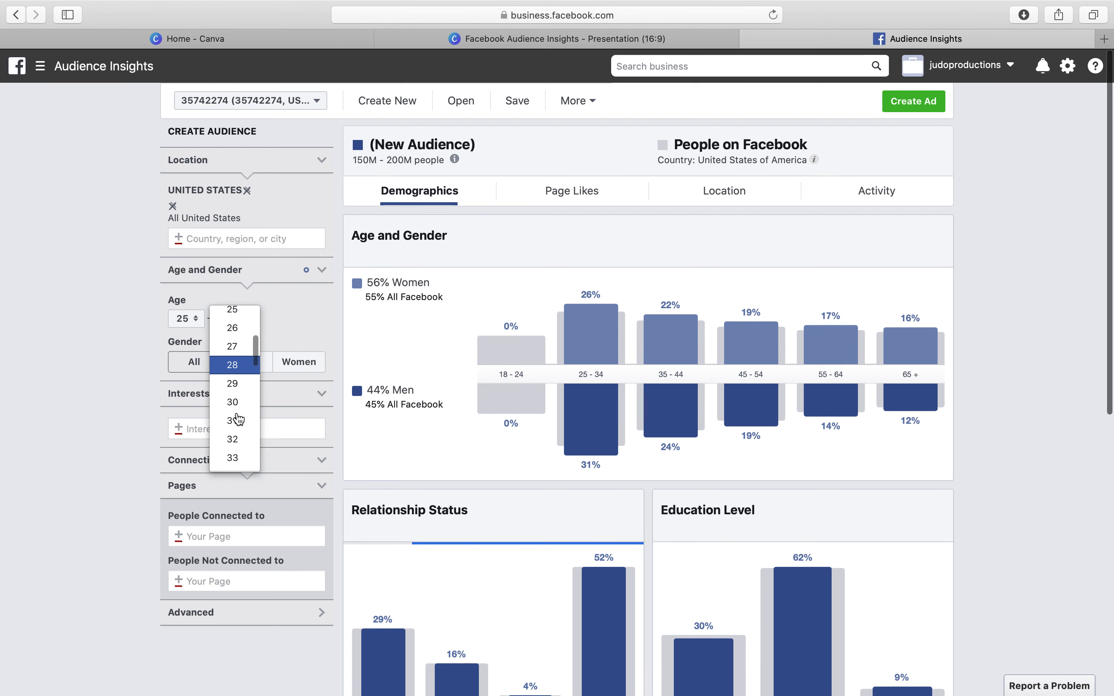
scroll(238, 418, down, 3)
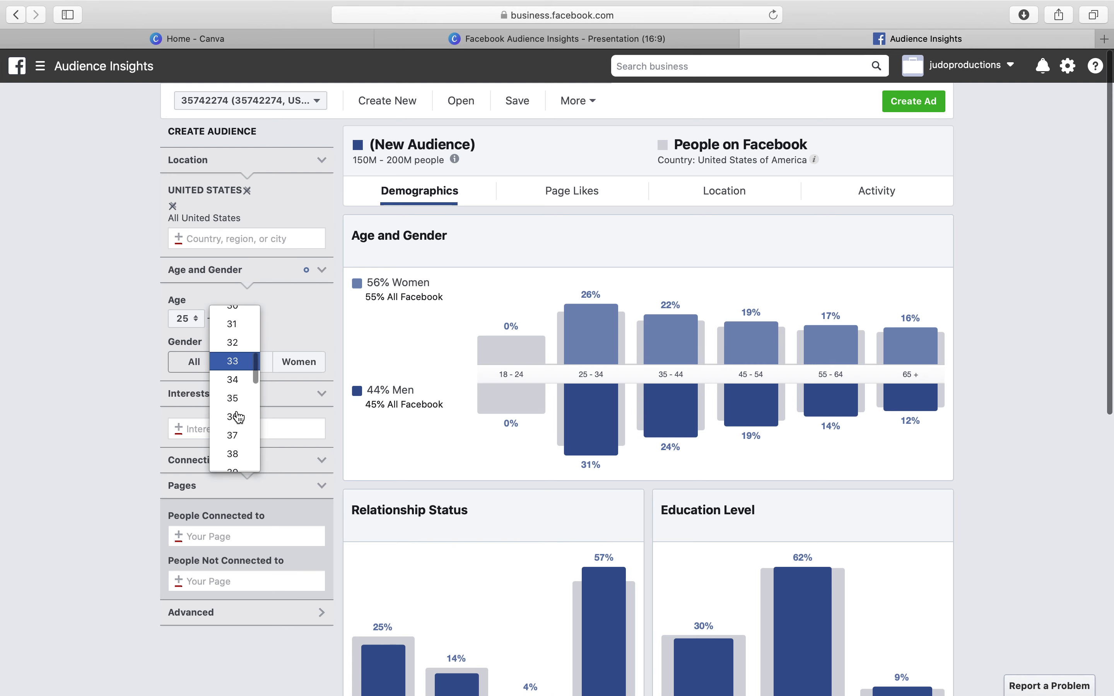
click(238, 405)
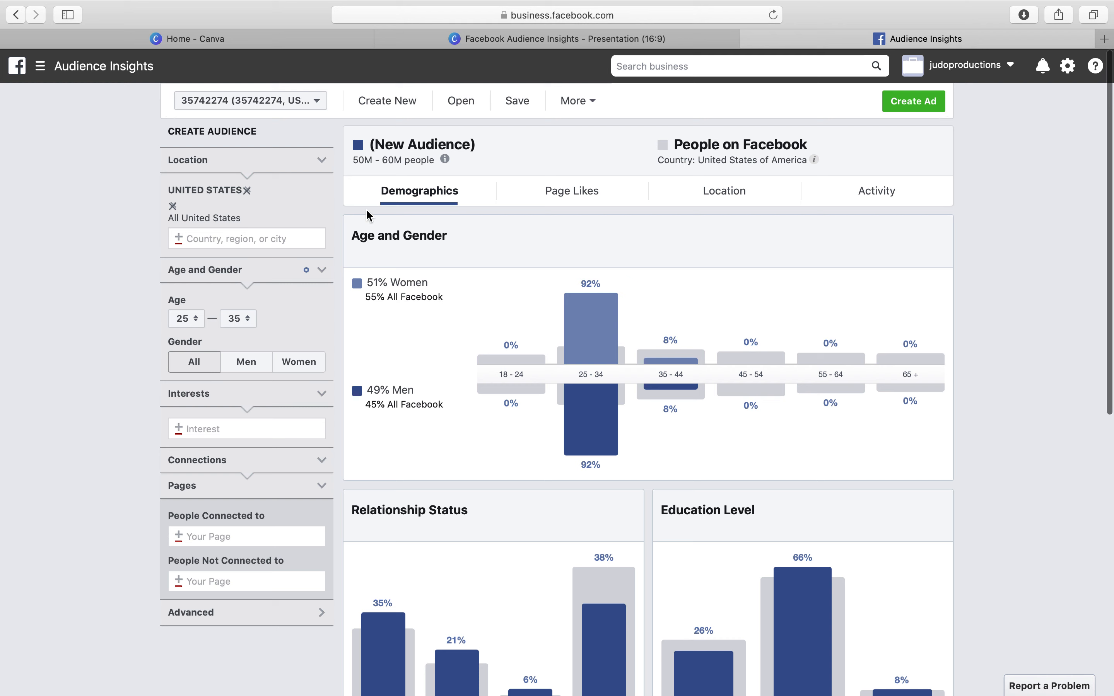
click(288, 363)
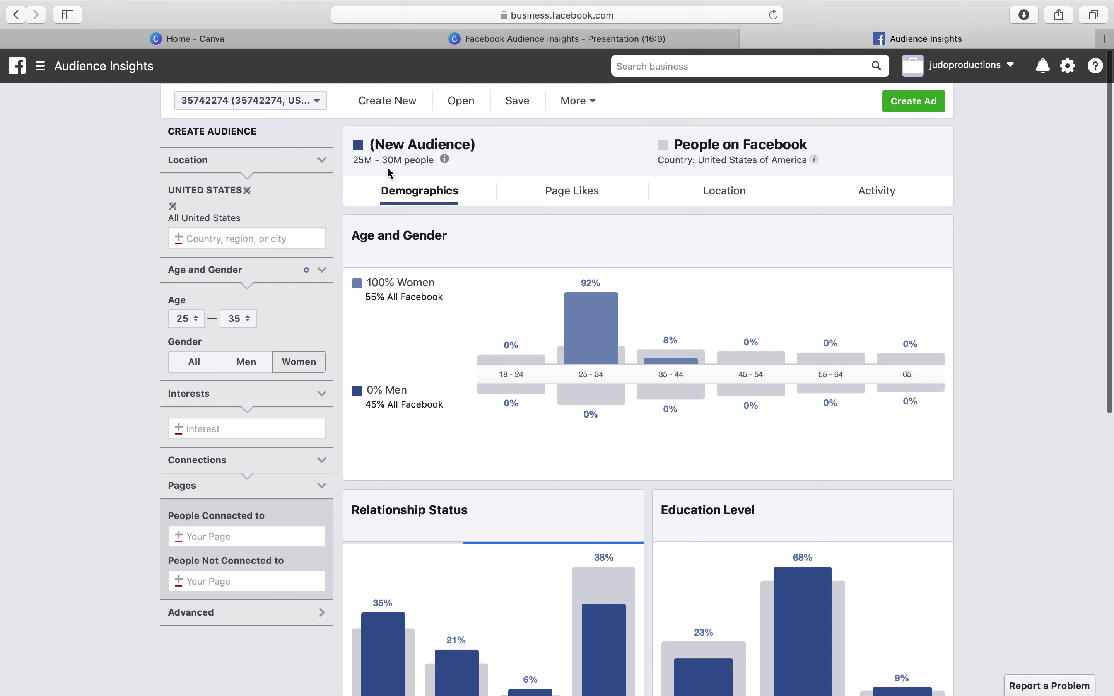
Try narrowing the audience with the Business Coaching interest.
scroll(263, 463, down, 1)
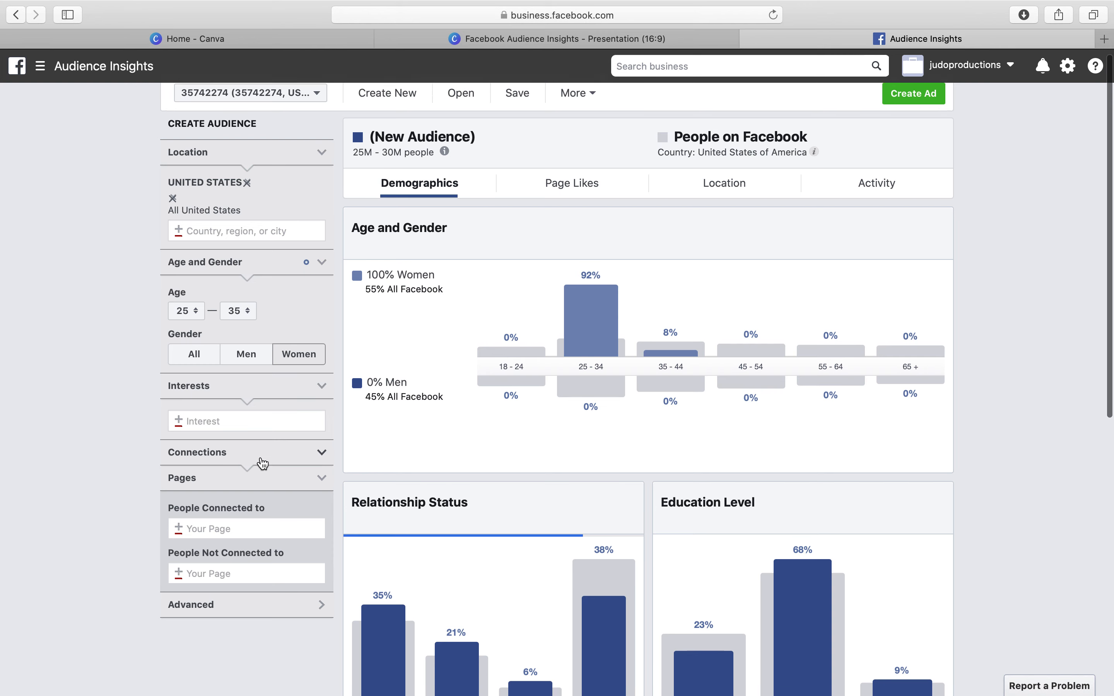
scroll(263, 463, up, 1)
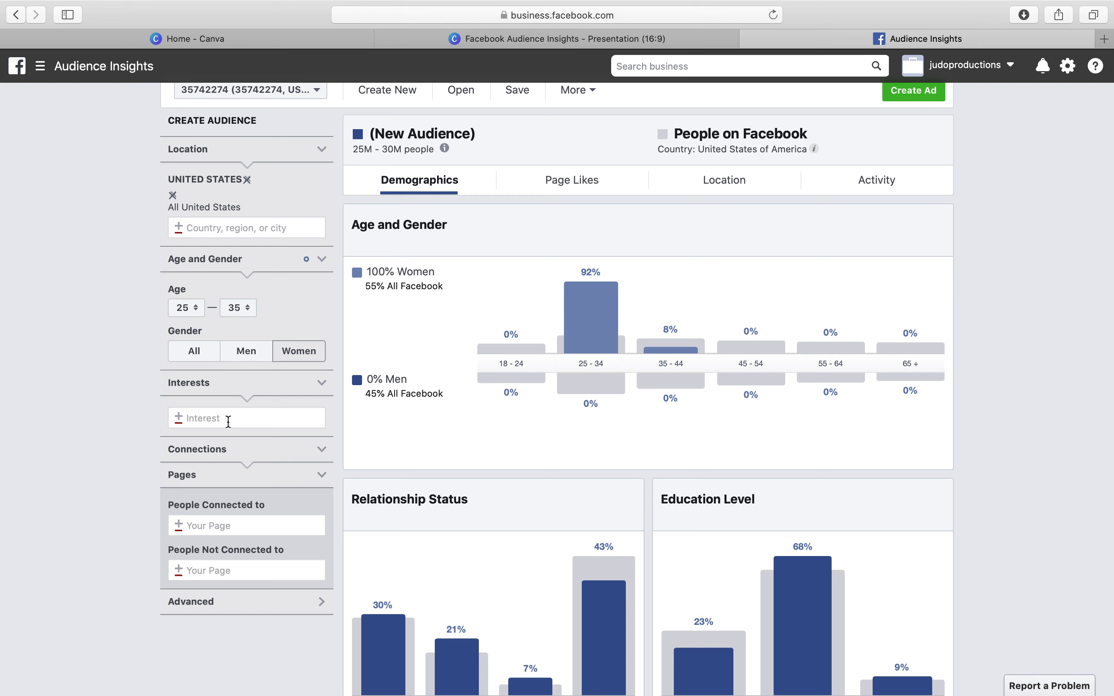
click(228, 418)
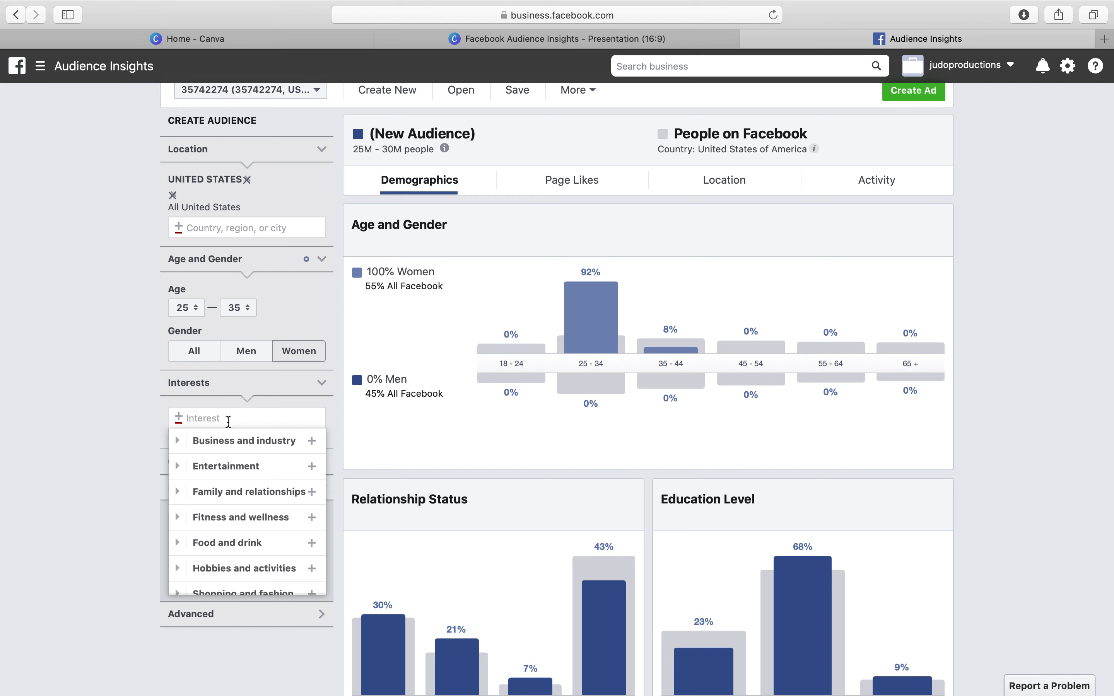
text(business coa)
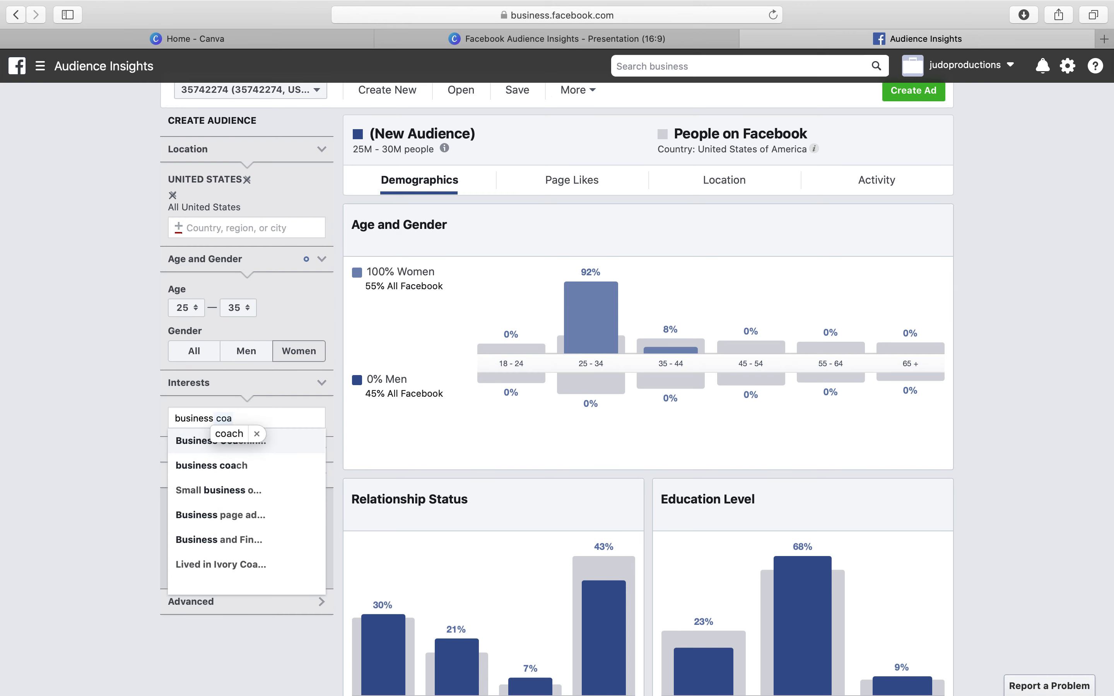
text(c)
click(256, 433)
click(256, 442)
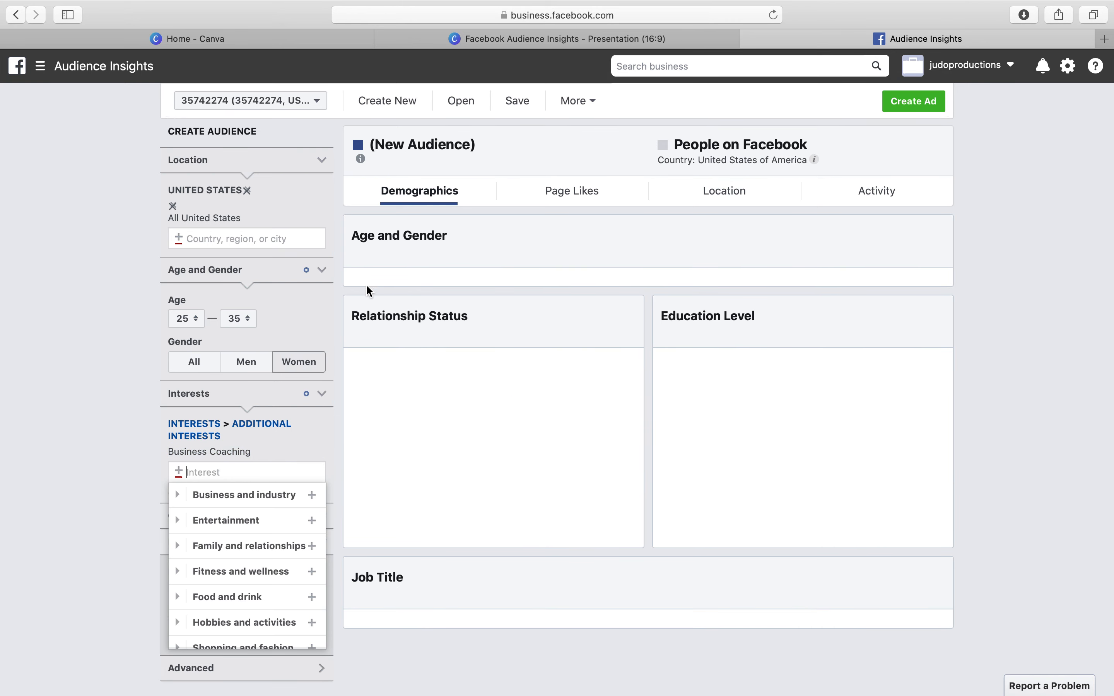
click(156, 429)
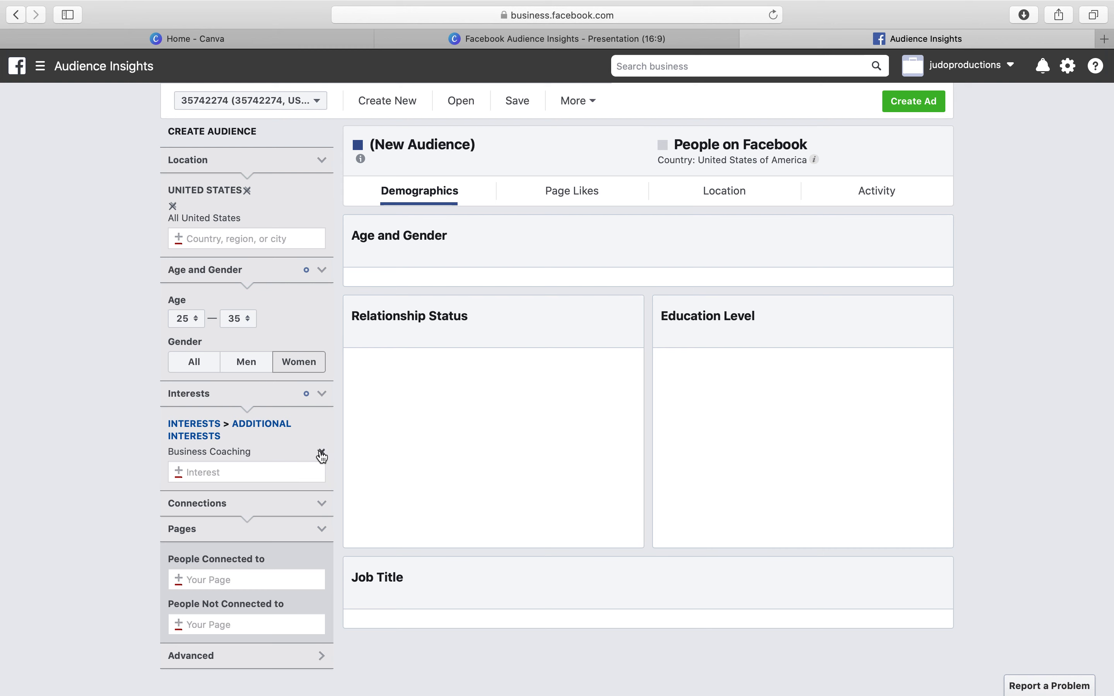
click(321, 456)
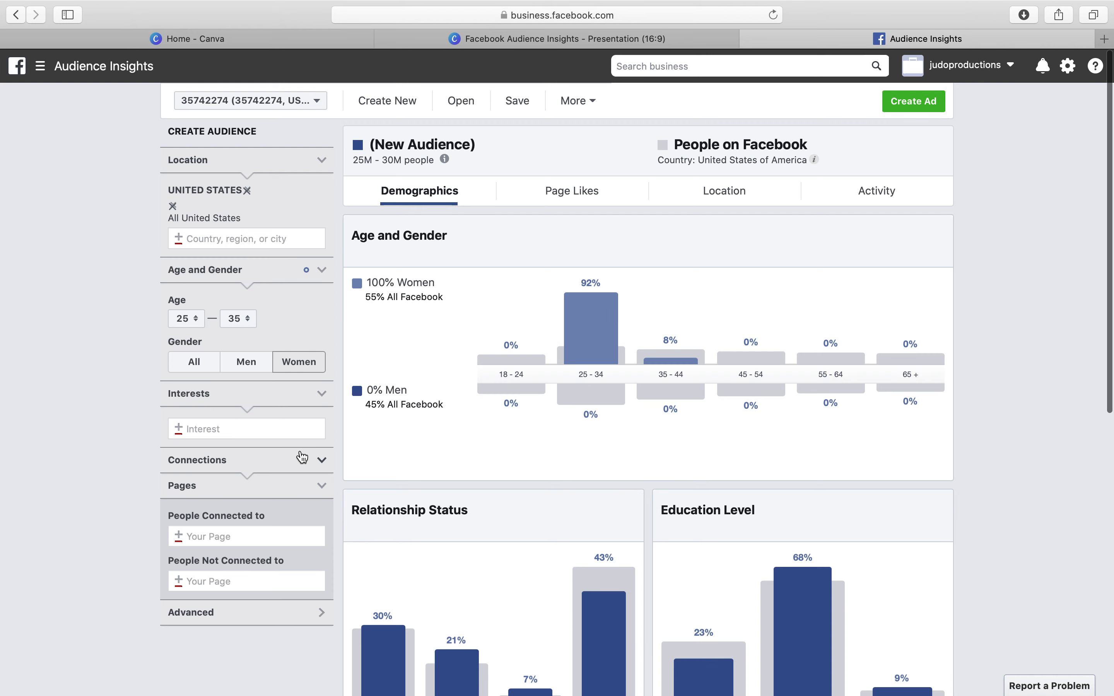
Add Entrepreneurship as the audience interest and inspect the 25 - 34 bars in the age and gender chart.
click(252, 430)
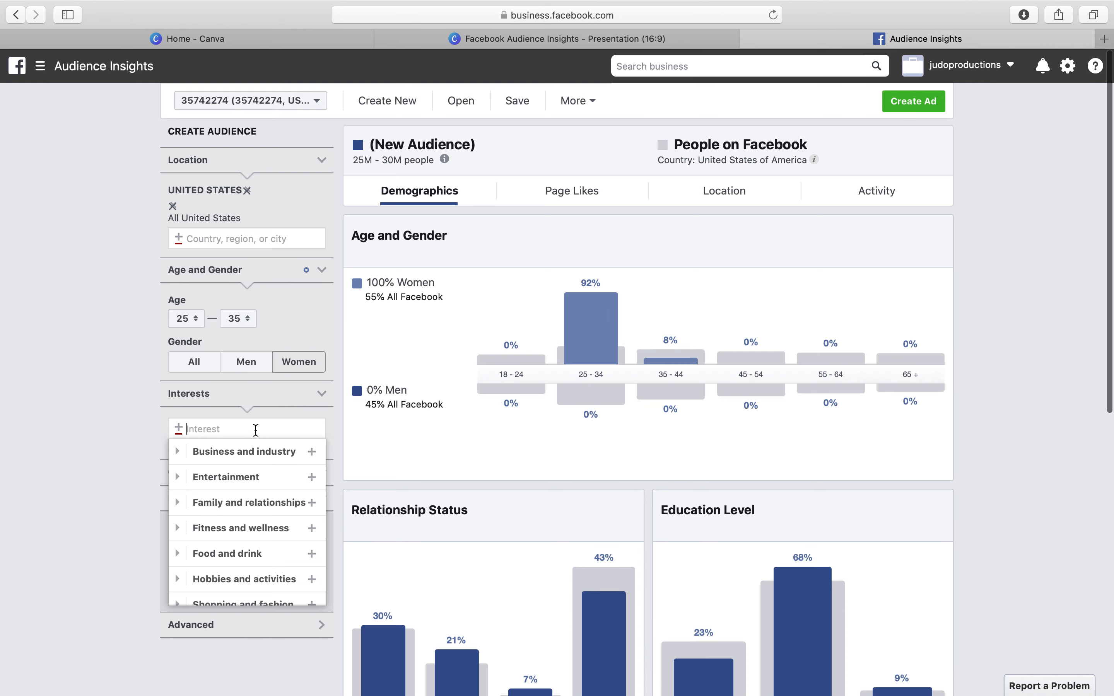
text(entre)
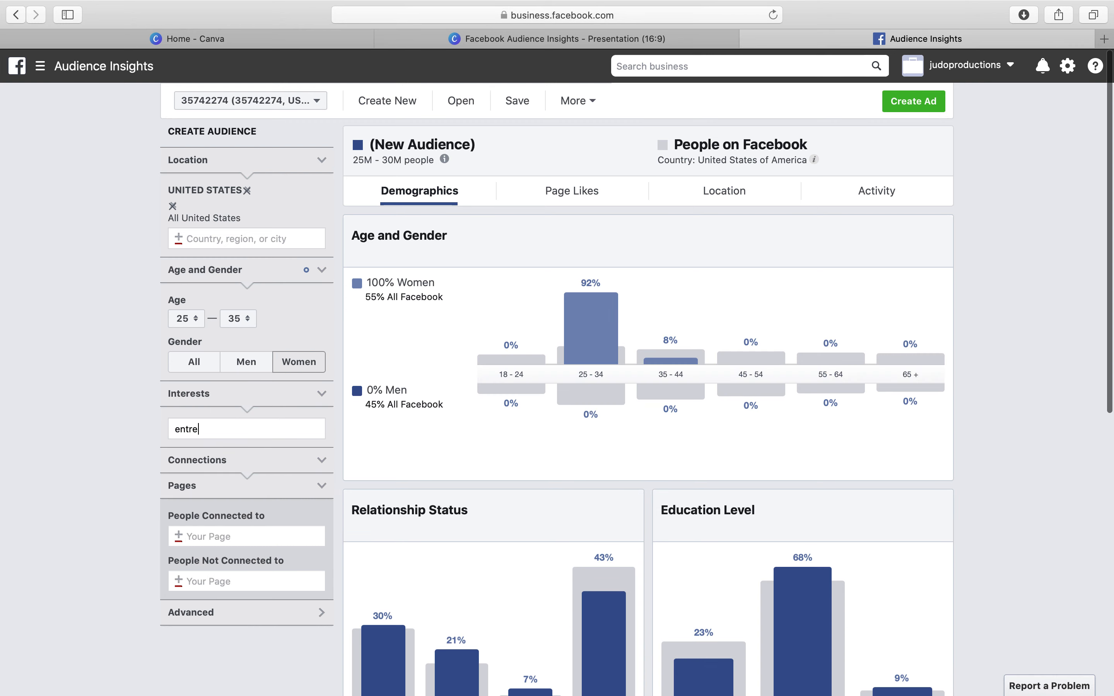
text(pre)
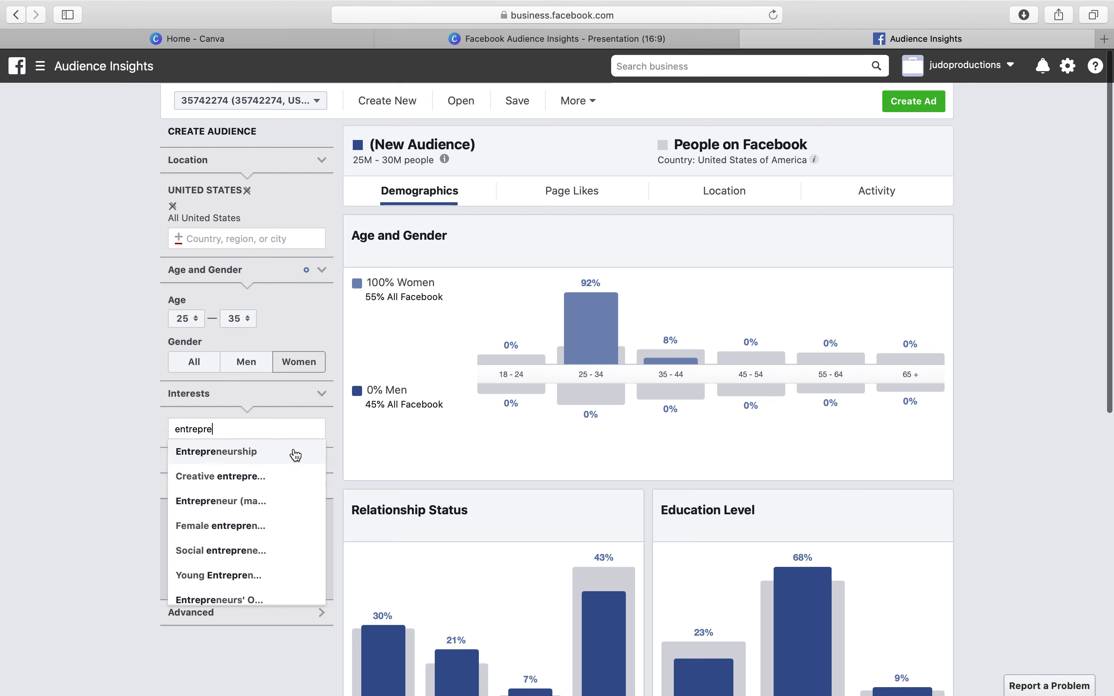
click(278, 460)
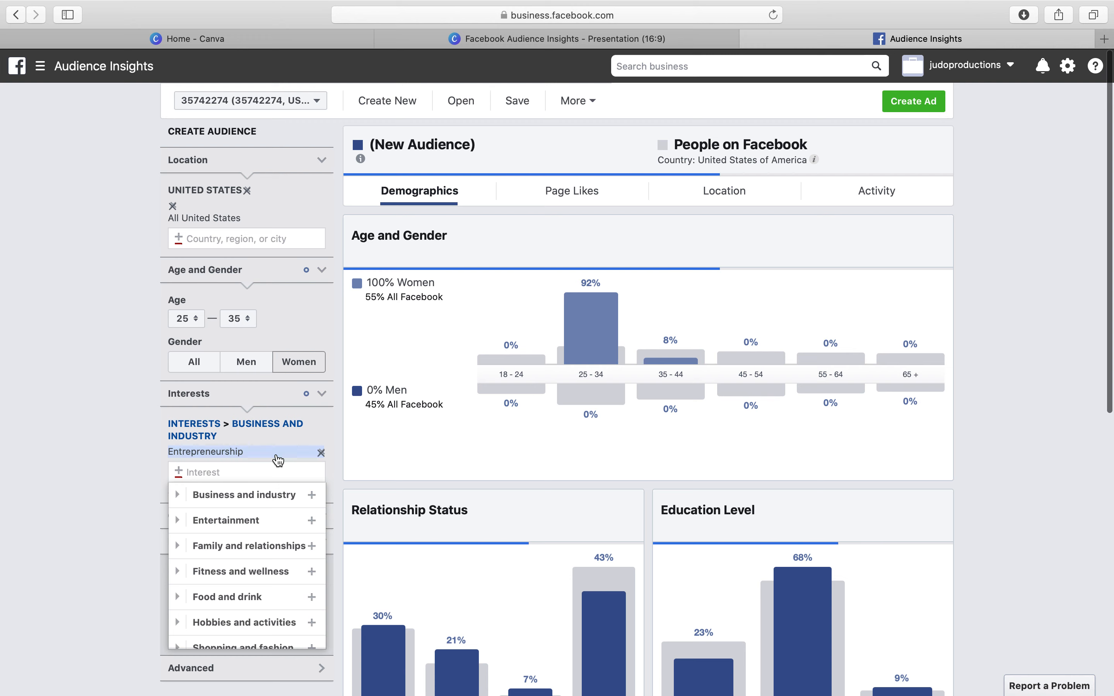
click(94, 415)
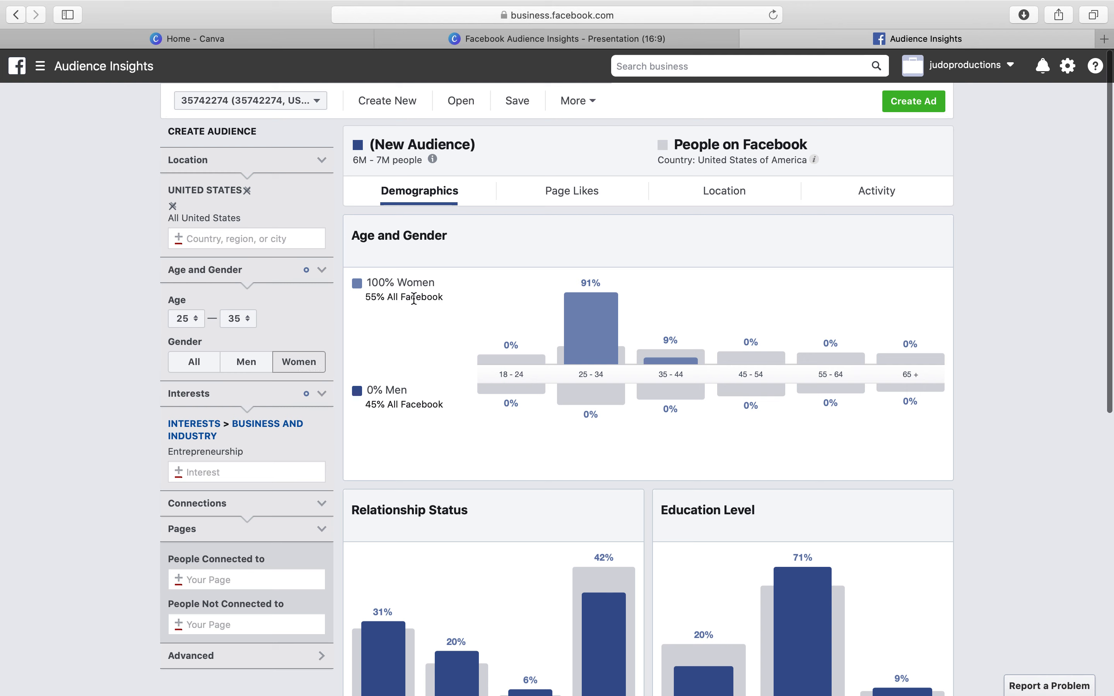
mouse_move(593, 390)
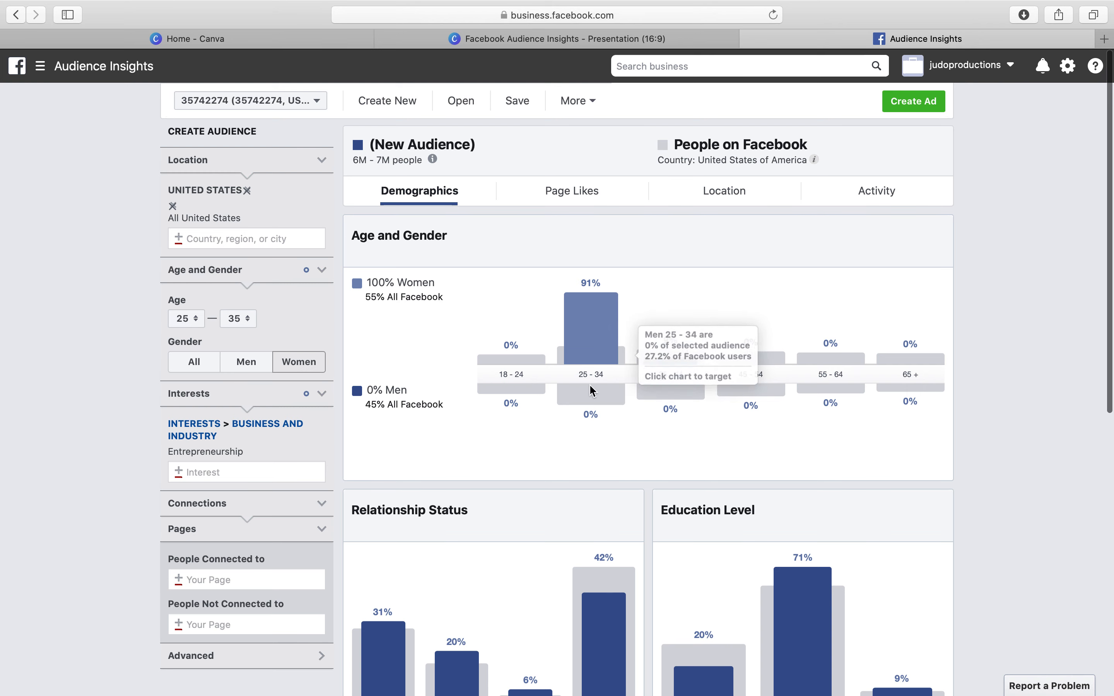
mouse_move(603, 346)
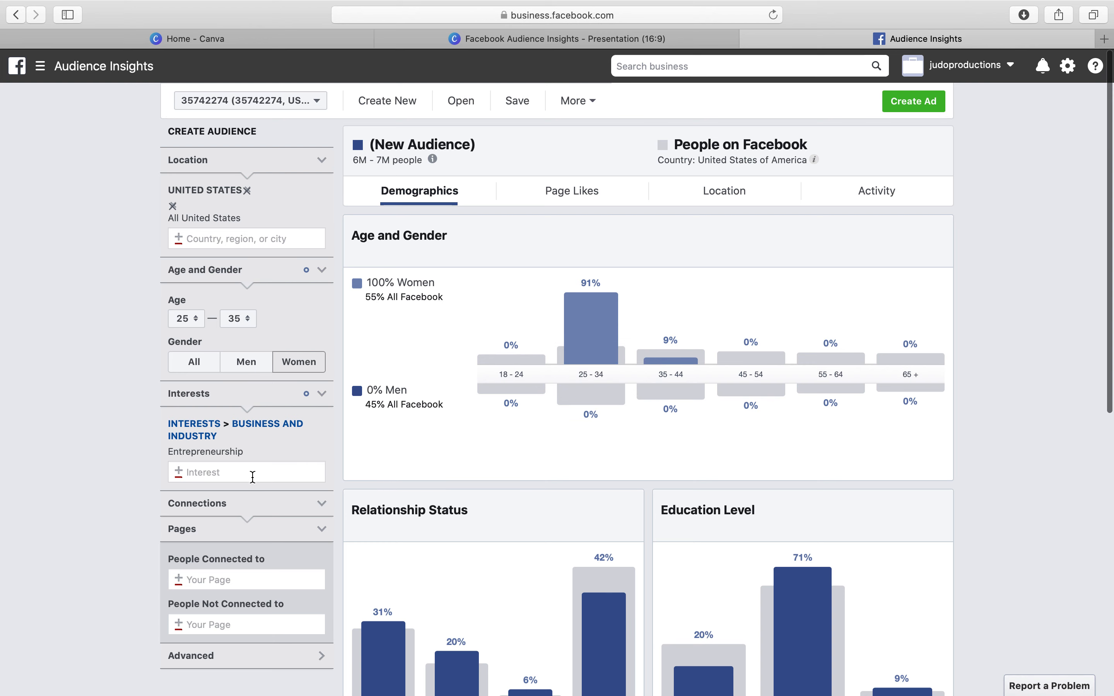
Look through the pages available for the People Connected to filter without choosing one.
scroll(252, 476, down, 2)
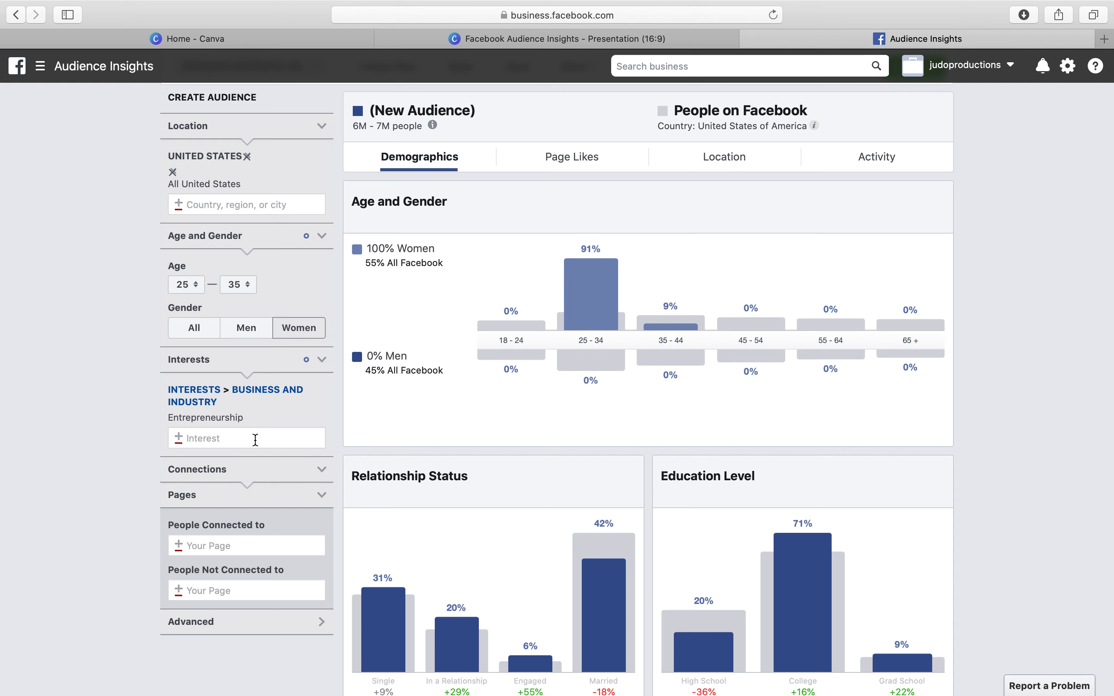
click(214, 546)
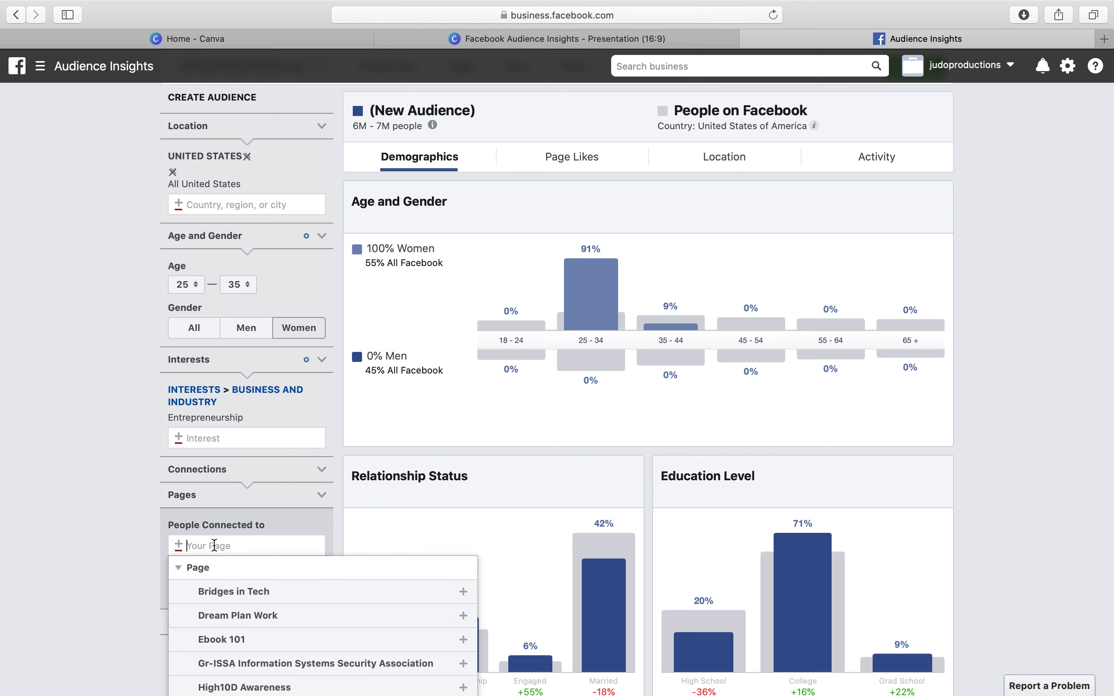
scroll(226, 530, down, 4)
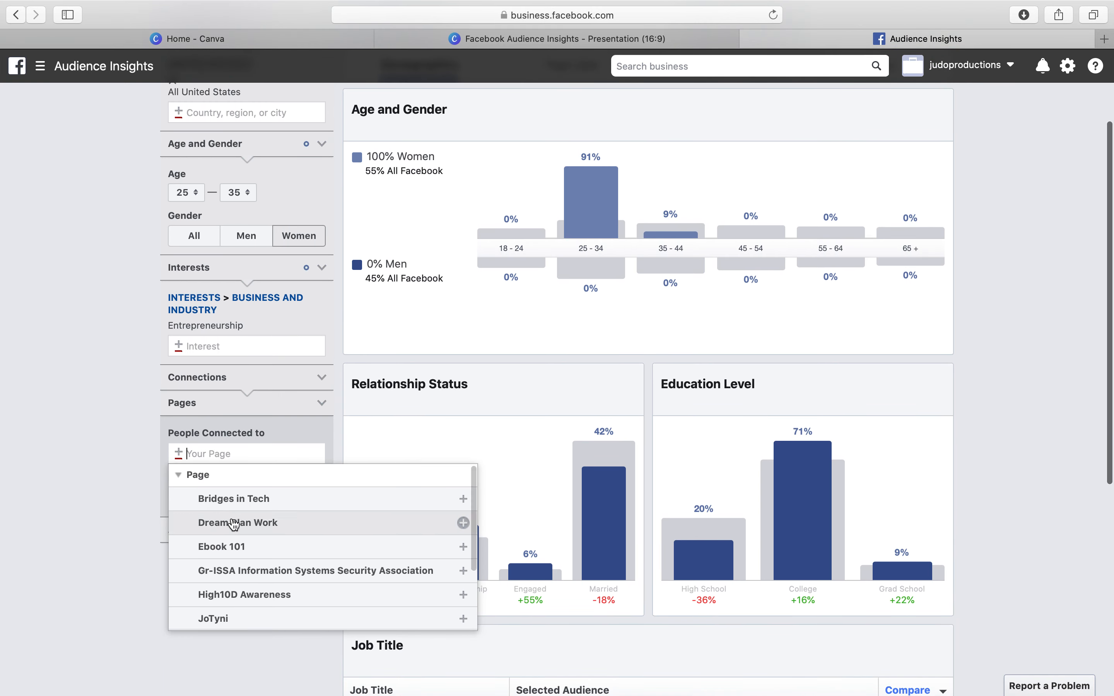
scroll(224, 540, down, 3)
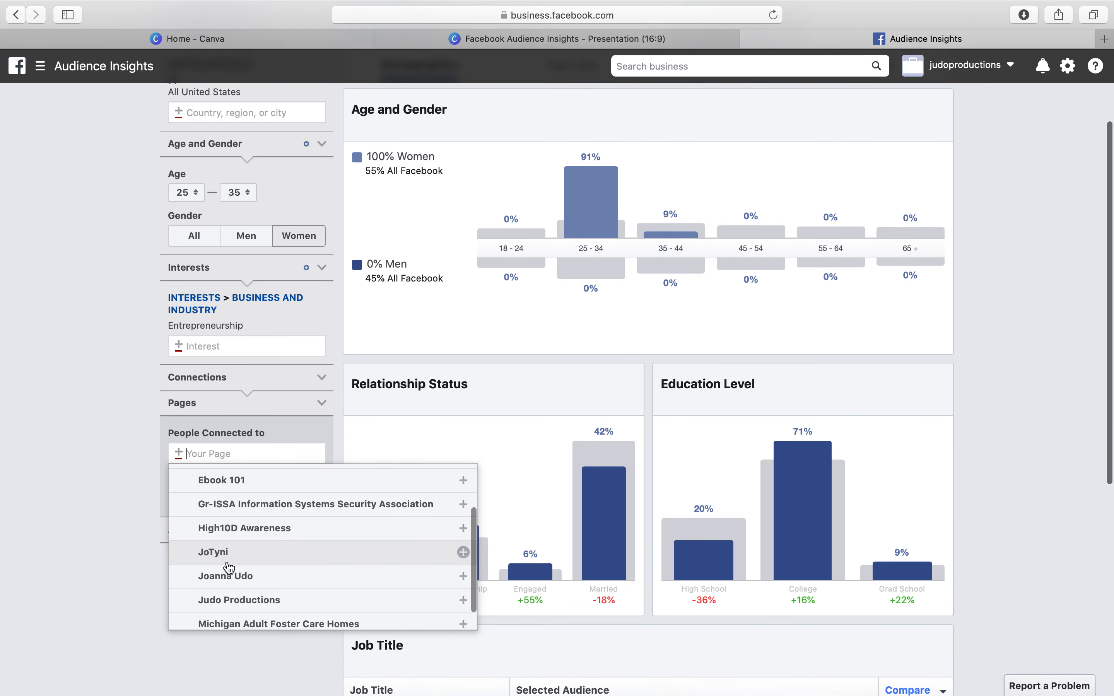
click(121, 528)
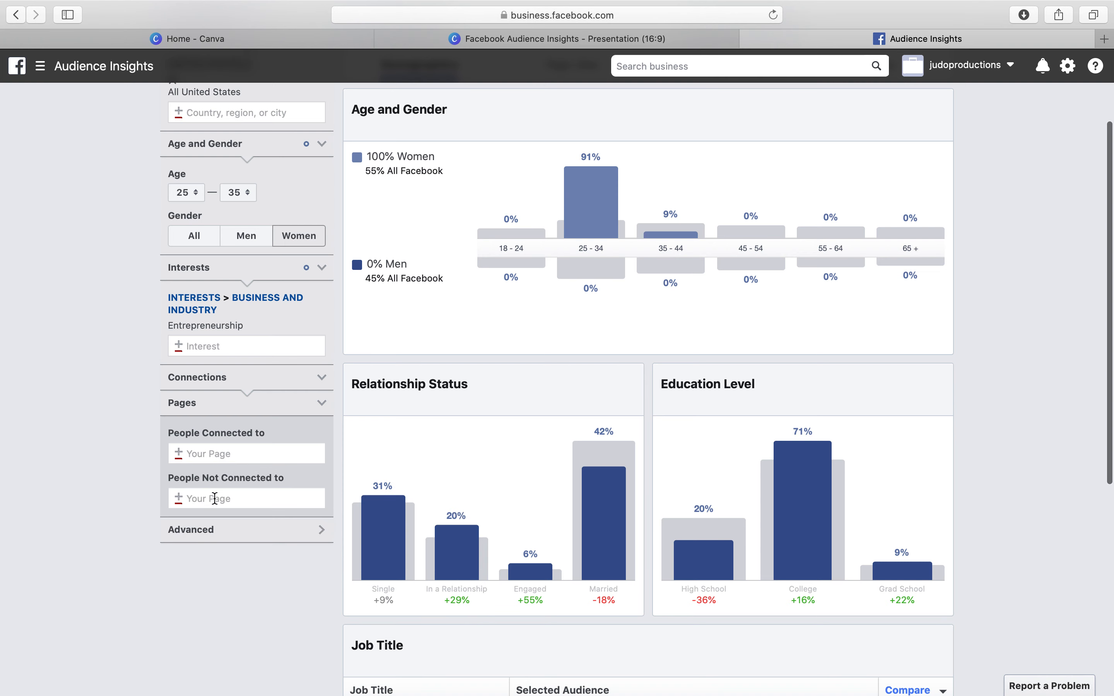
Expand the advanced audience filters and view the Relationship Status options and remaining categories.
click(214, 533)
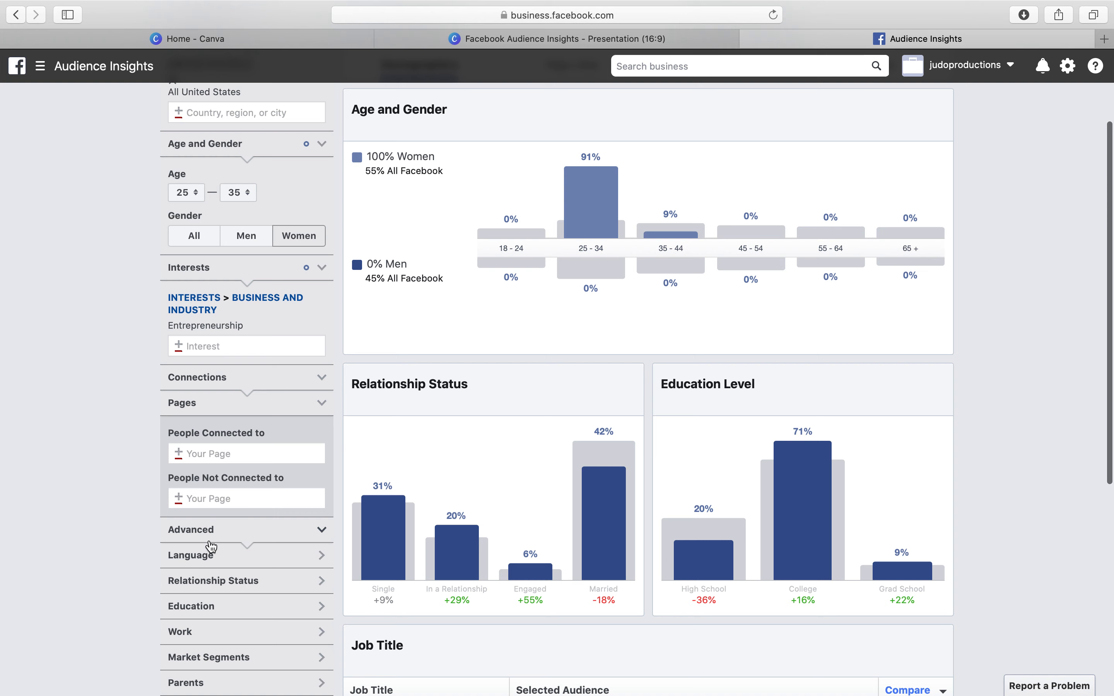
scroll(210, 548, down, 2)
scroll(211, 546, down, 1)
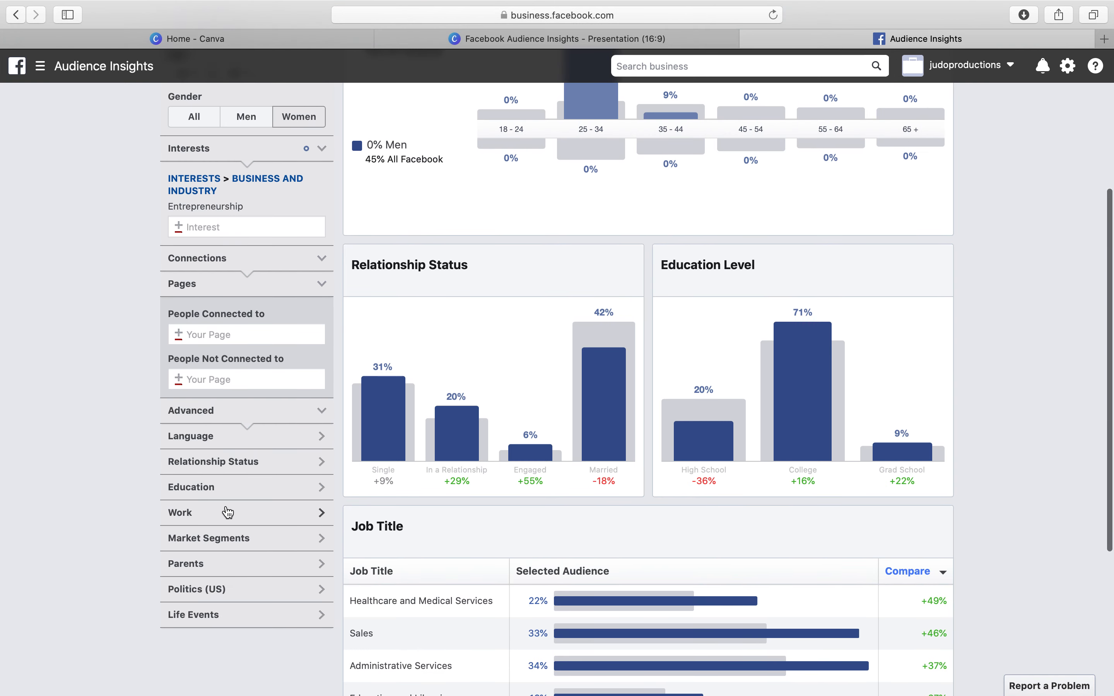
click(249, 466)
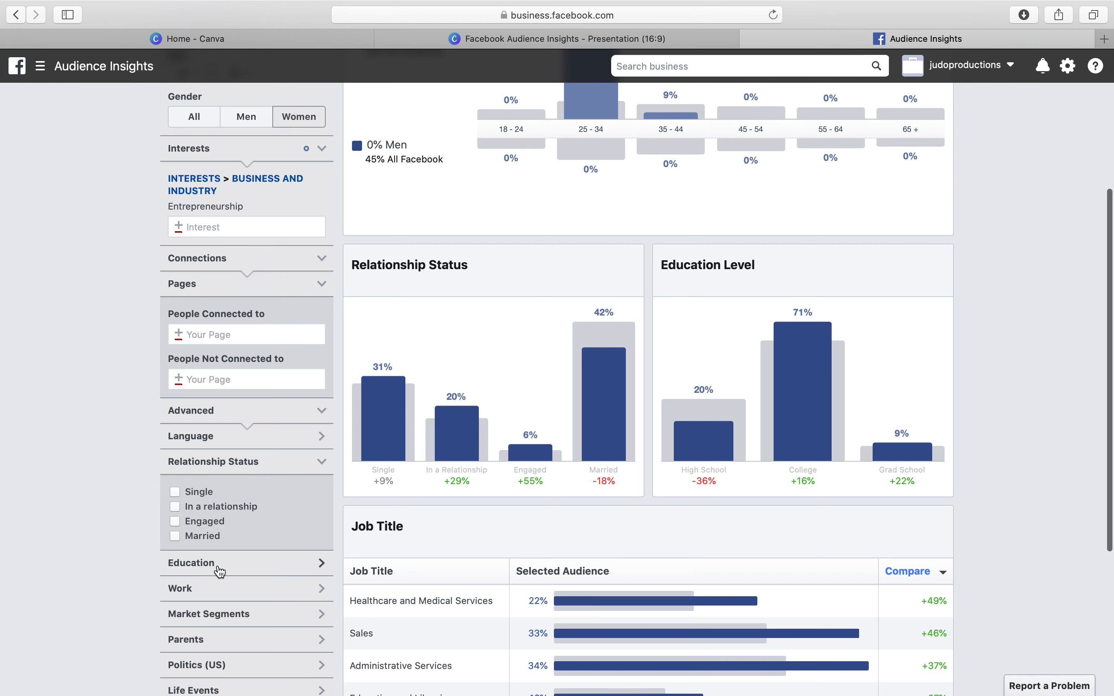
scroll(216, 573, down, 2)
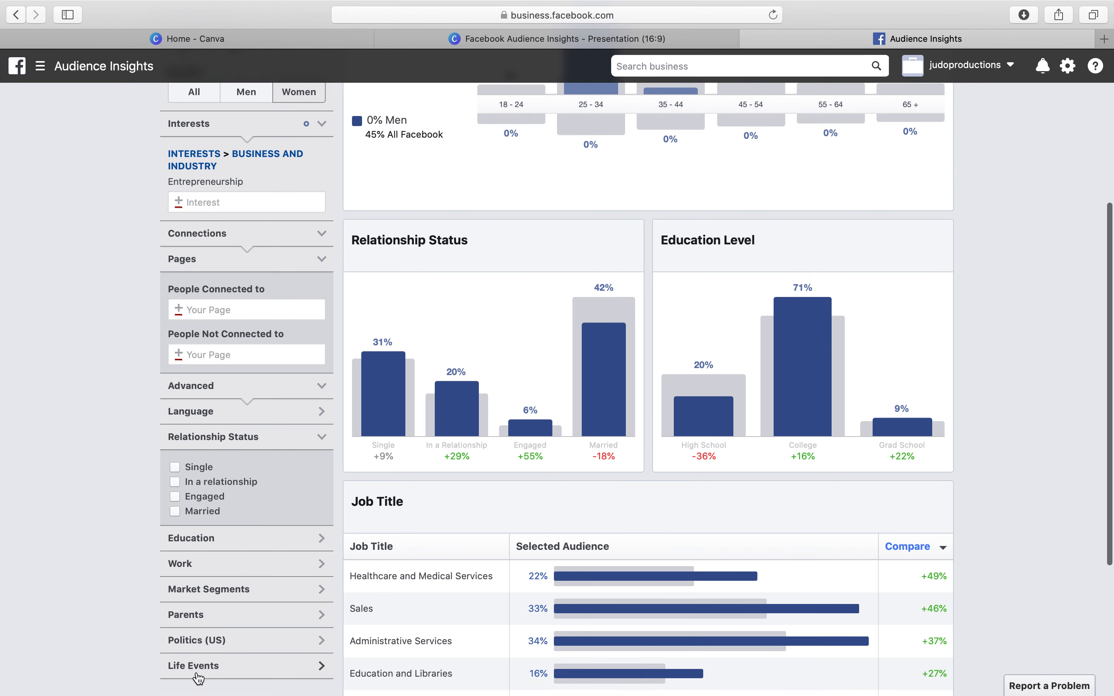
Try adding Marketing as a second audience interest alongside Entrepreneurship.
scroll(237, 494, up, 4)
scroll(236, 490, up, 5)
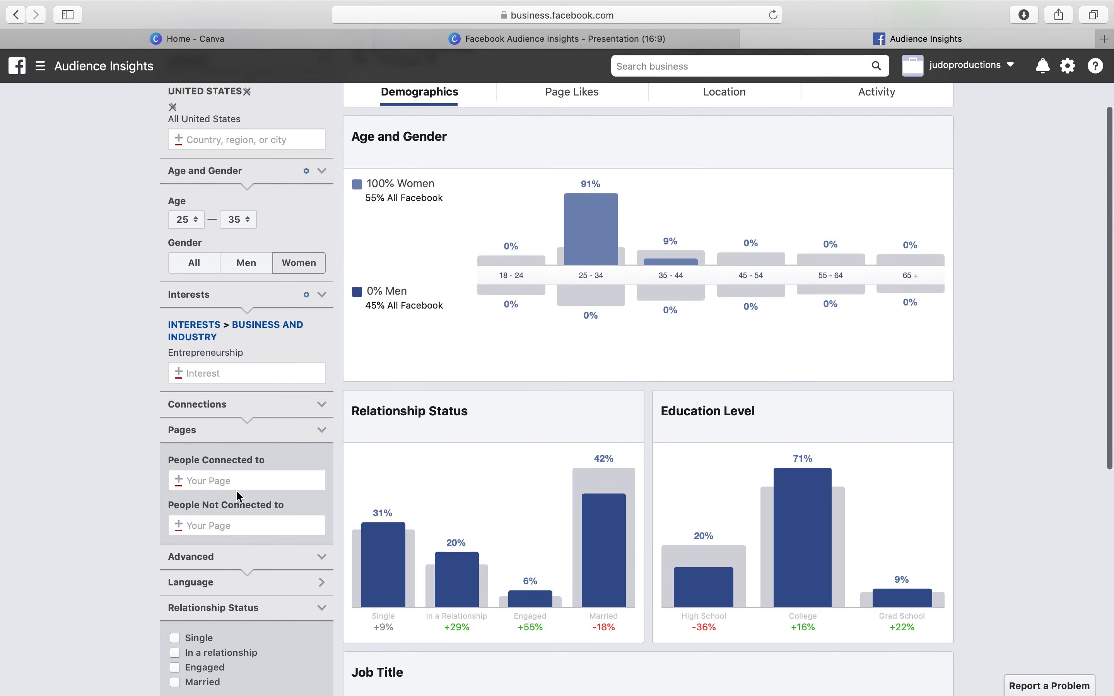
click(241, 397)
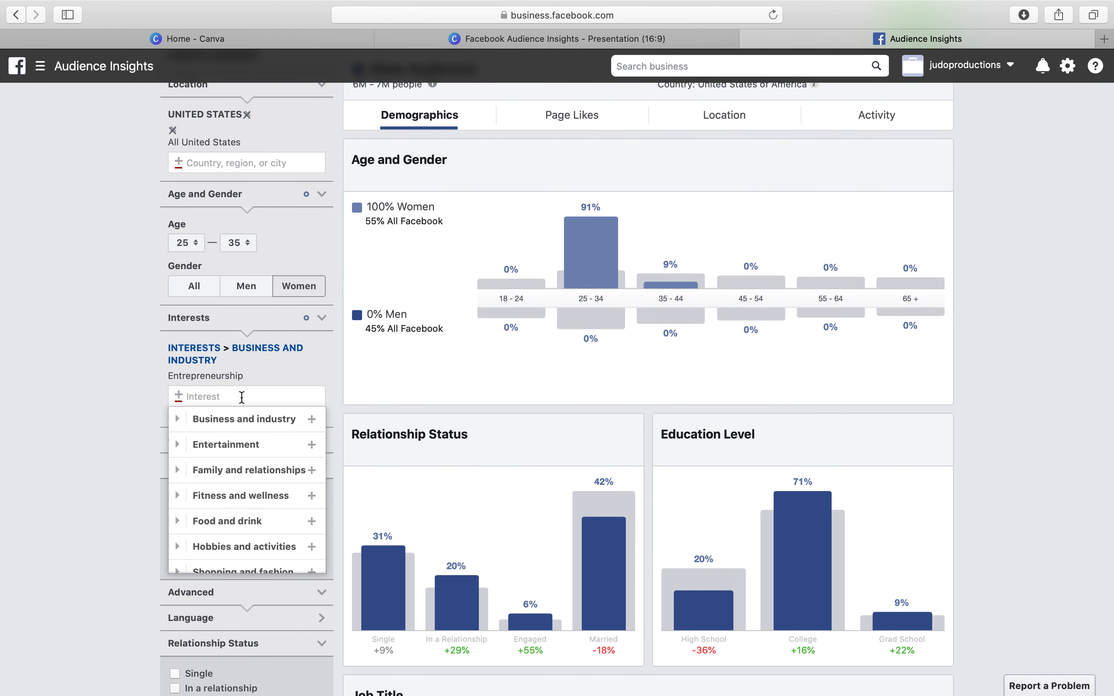
text(market)
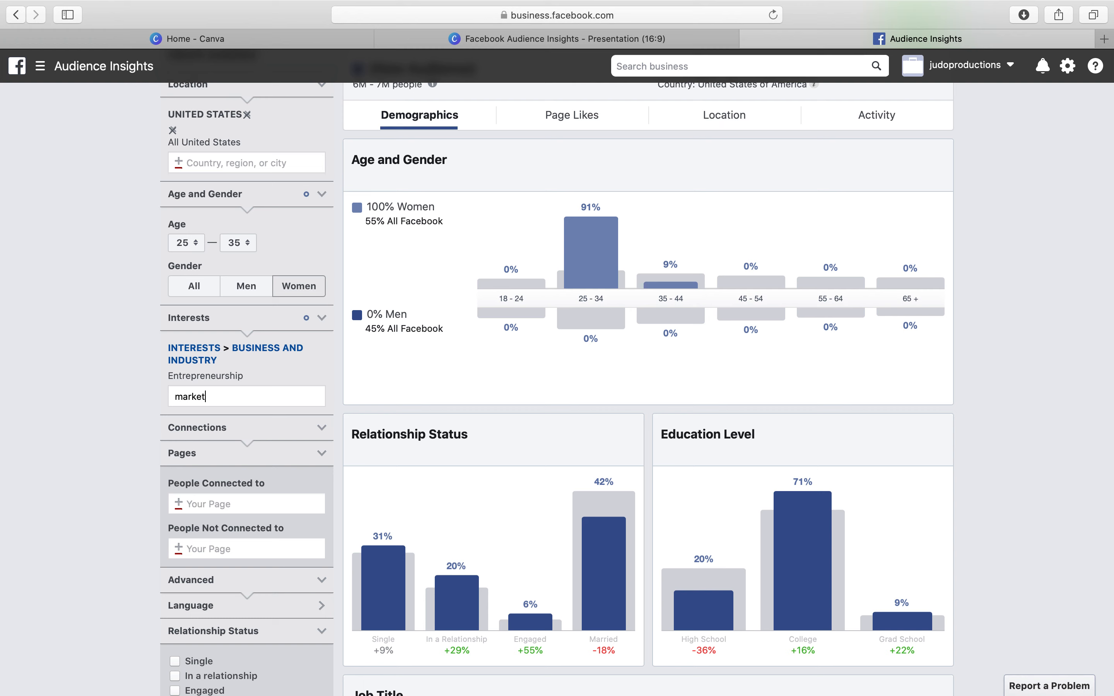
text(ing)
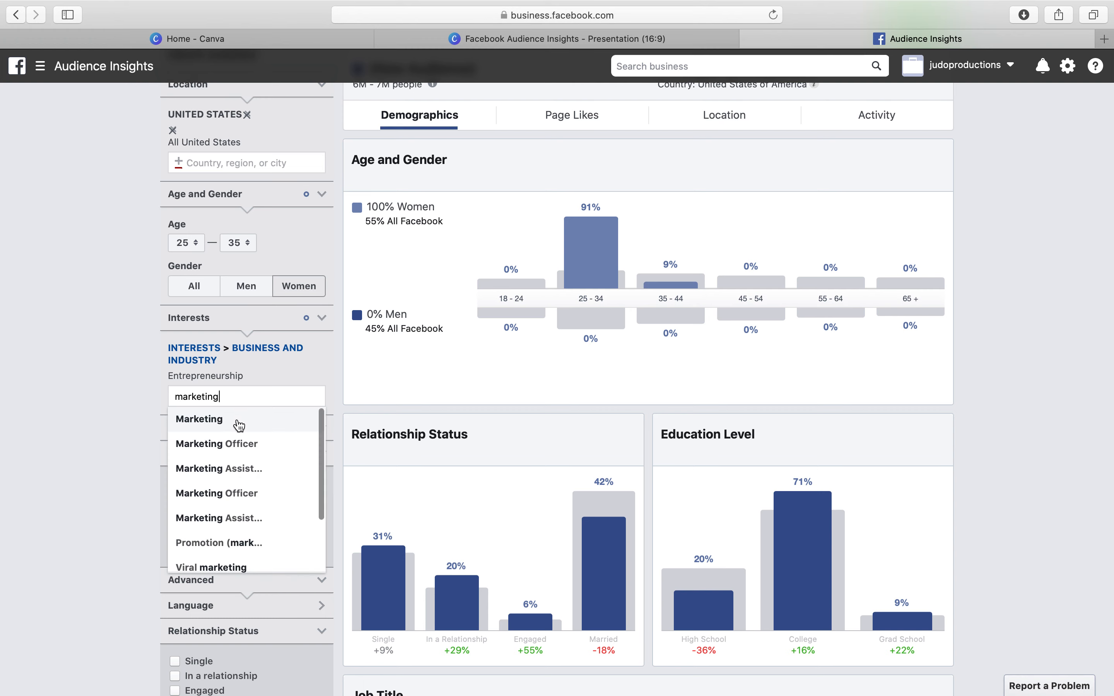
click(237, 419)
click(146, 413)
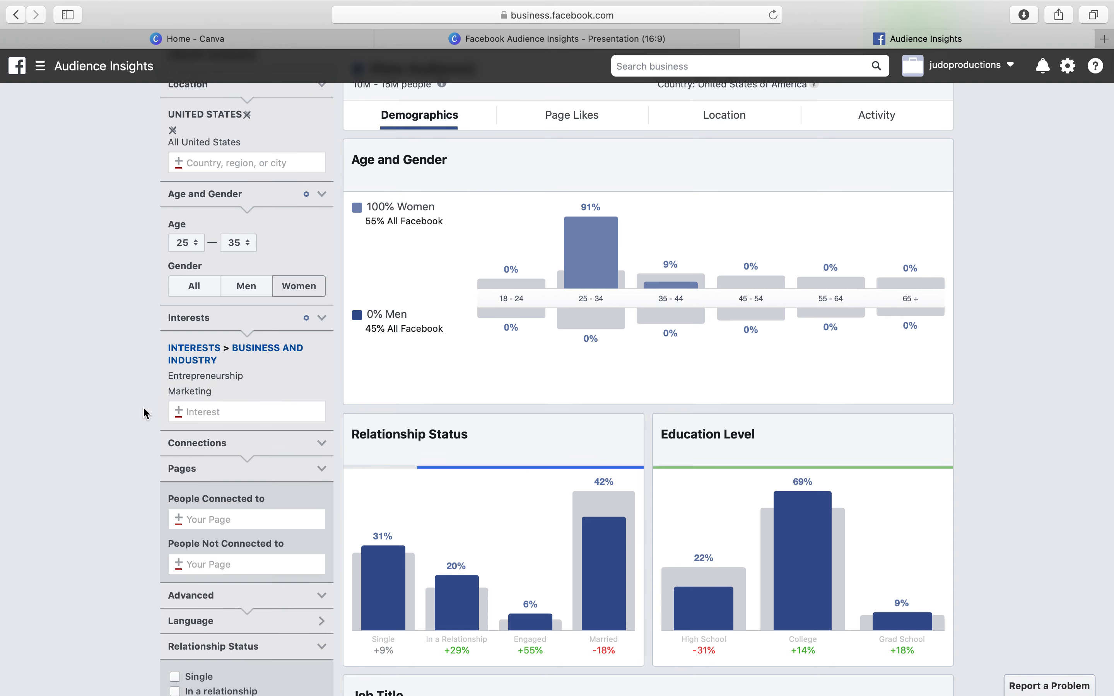
Examine the audience's age and gender, relationship status and education level charts, including the Married and College bars.
scroll(513, 405, up, 3)
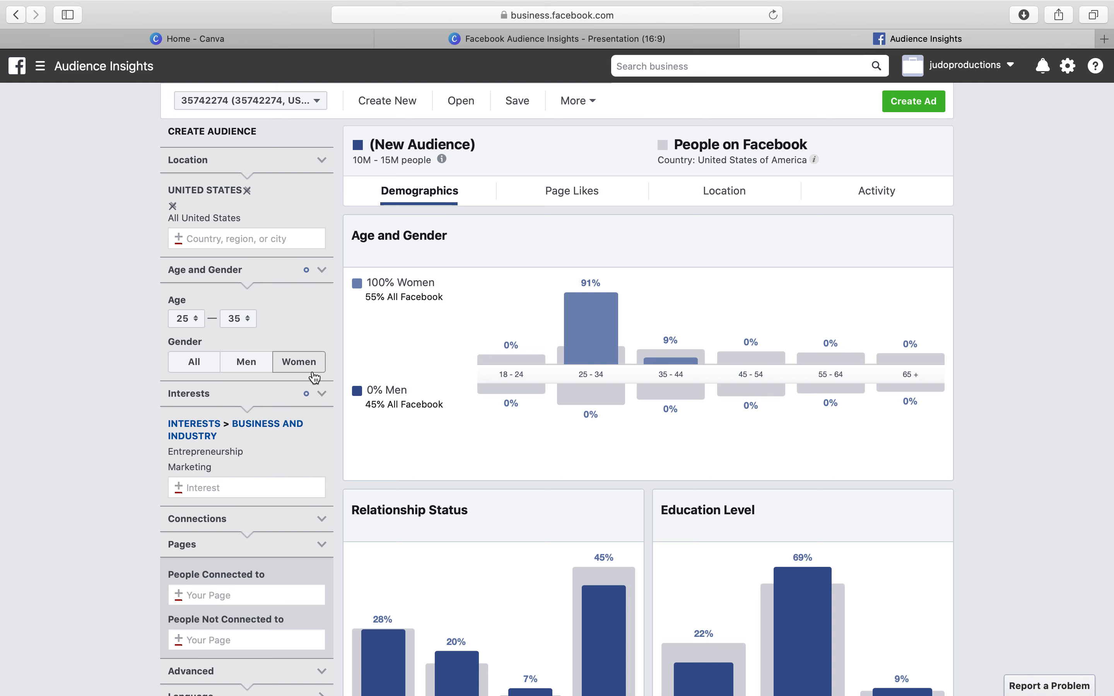
mouse_move(526, 338)
scroll(579, 528, down, 3)
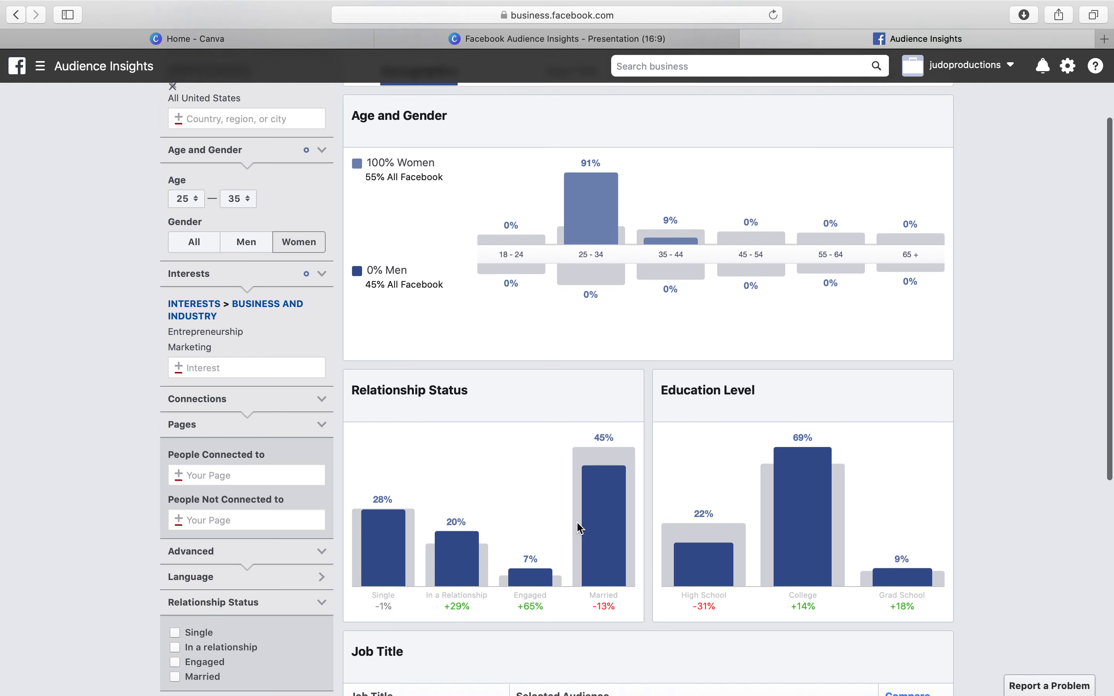
scroll(601, 354, up, 3)
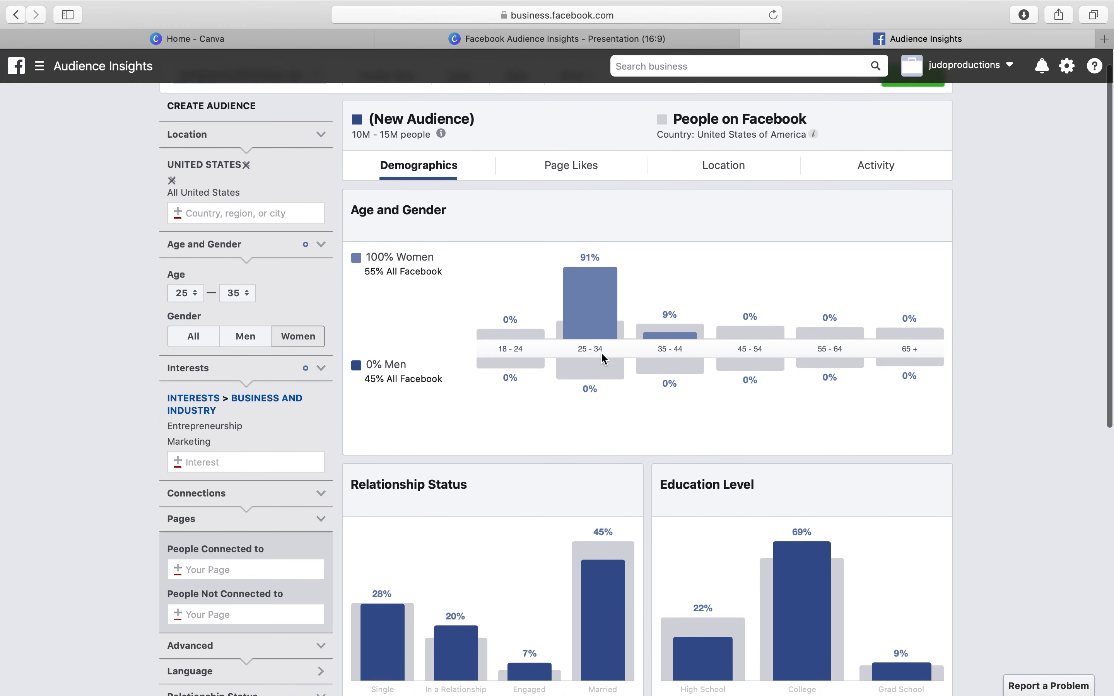
scroll(601, 353, down, 4)
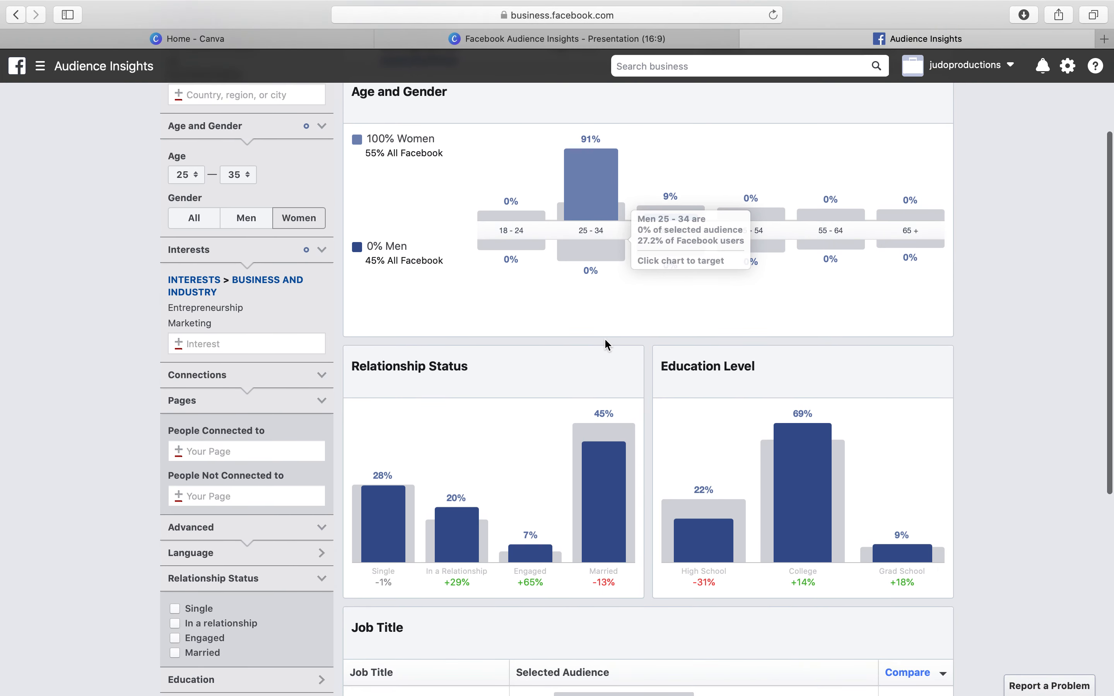
mouse_move(598, 520)
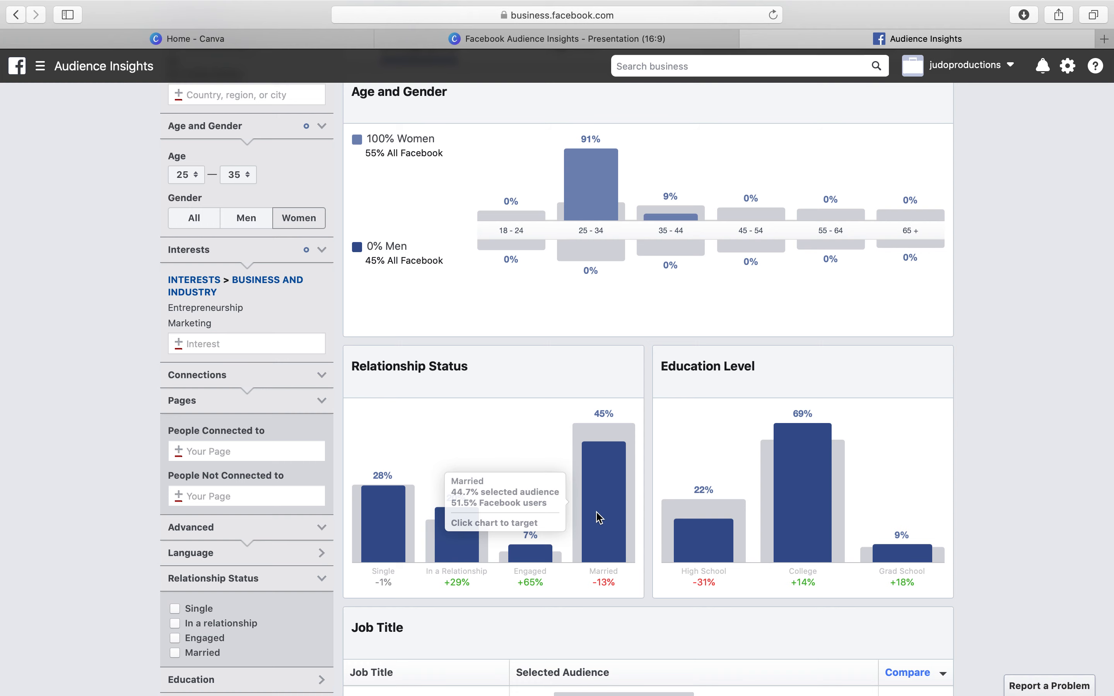
scroll(600, 518, down, 3)
mouse_move(810, 368)
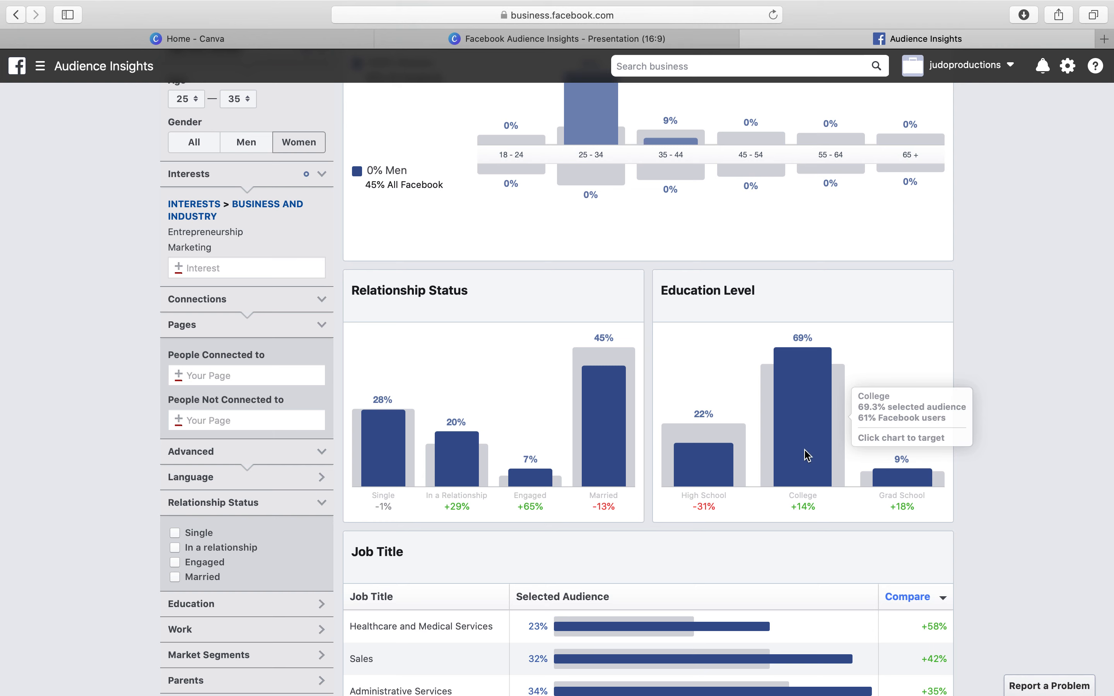
Examine the audience's job titles and expand the table to show all of them.
scroll(759, 506, down, 5)
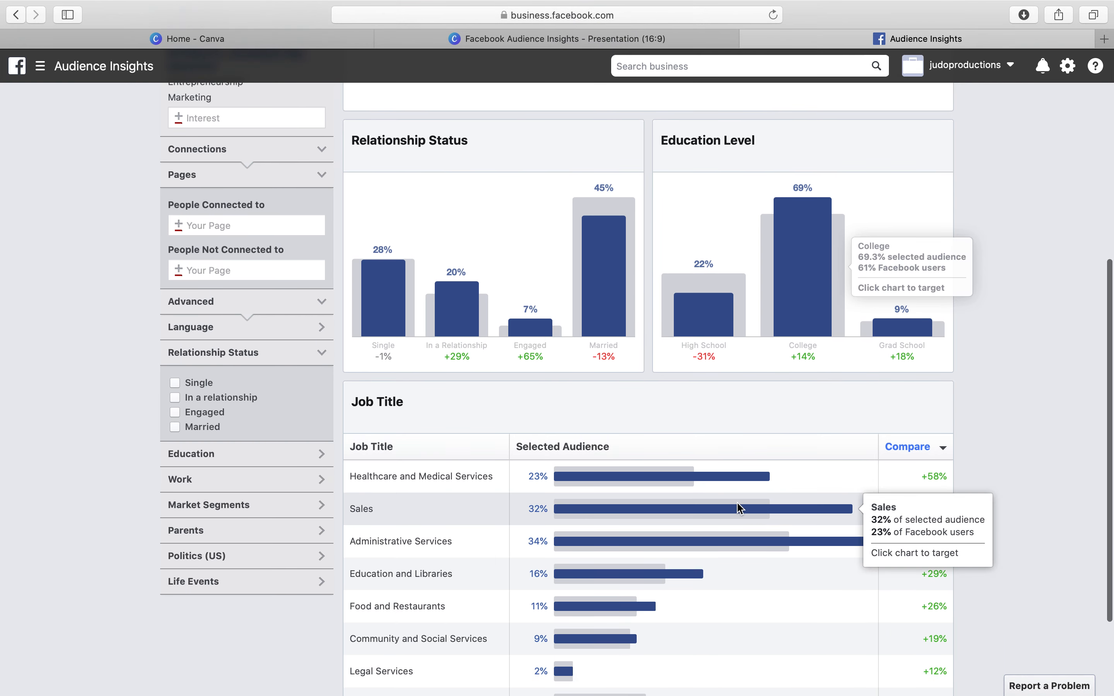
mouse_move(572, 539)
mouse_move(559, 513)
scroll(580, 537, down, 2)
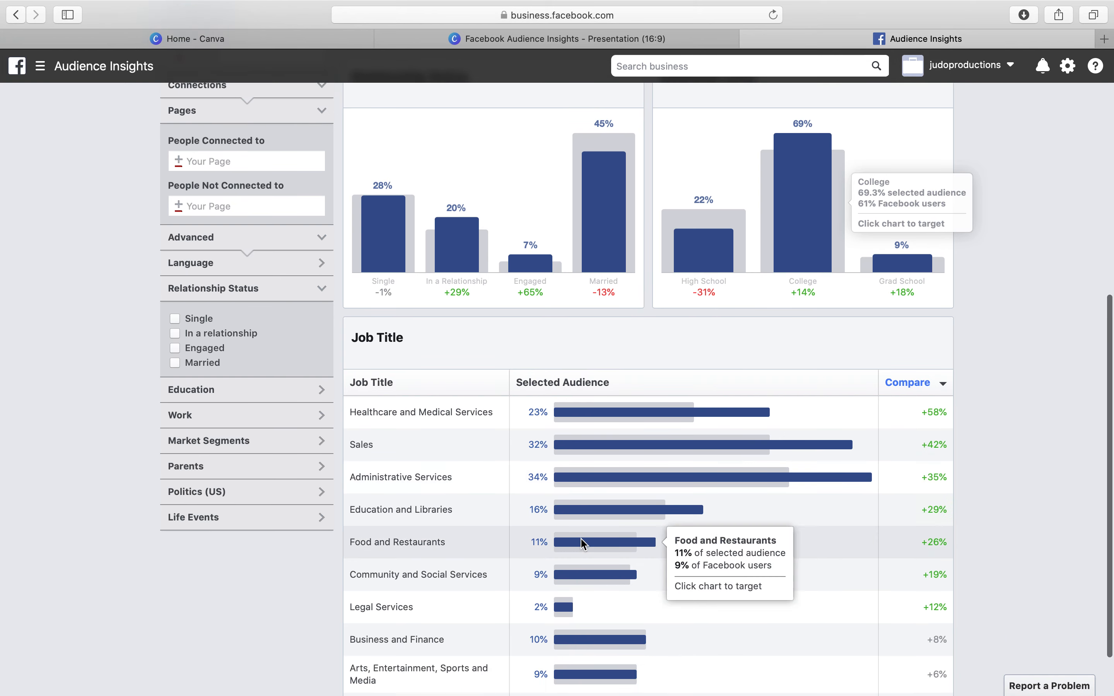
mouse_move(562, 484)
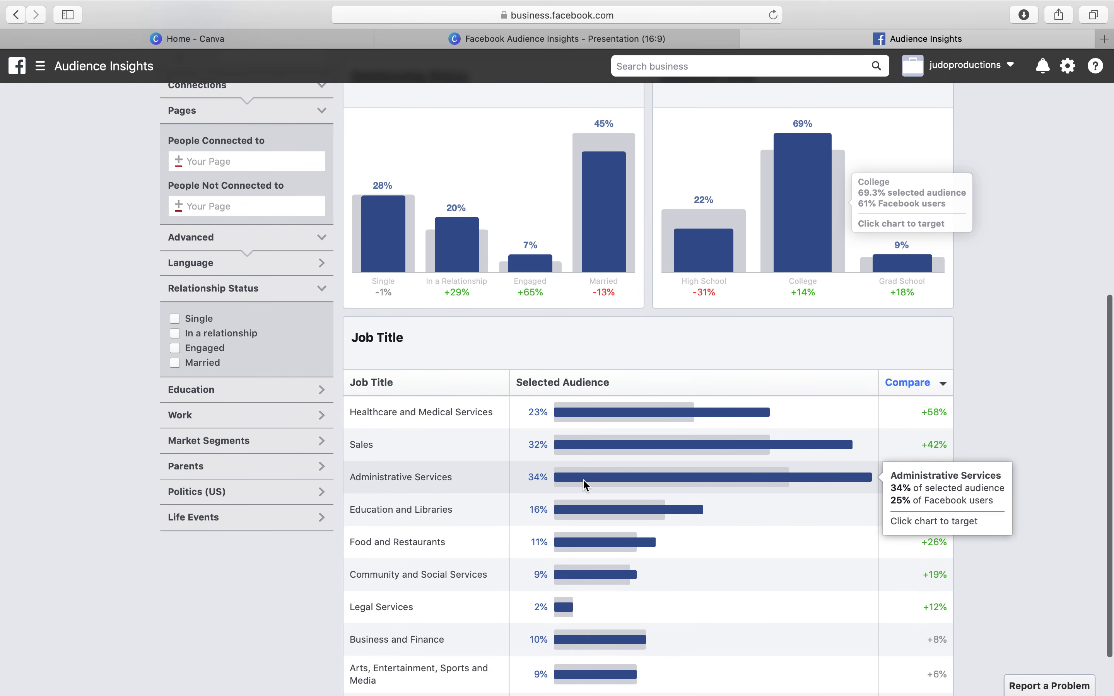
scroll(575, 522, down, 1)
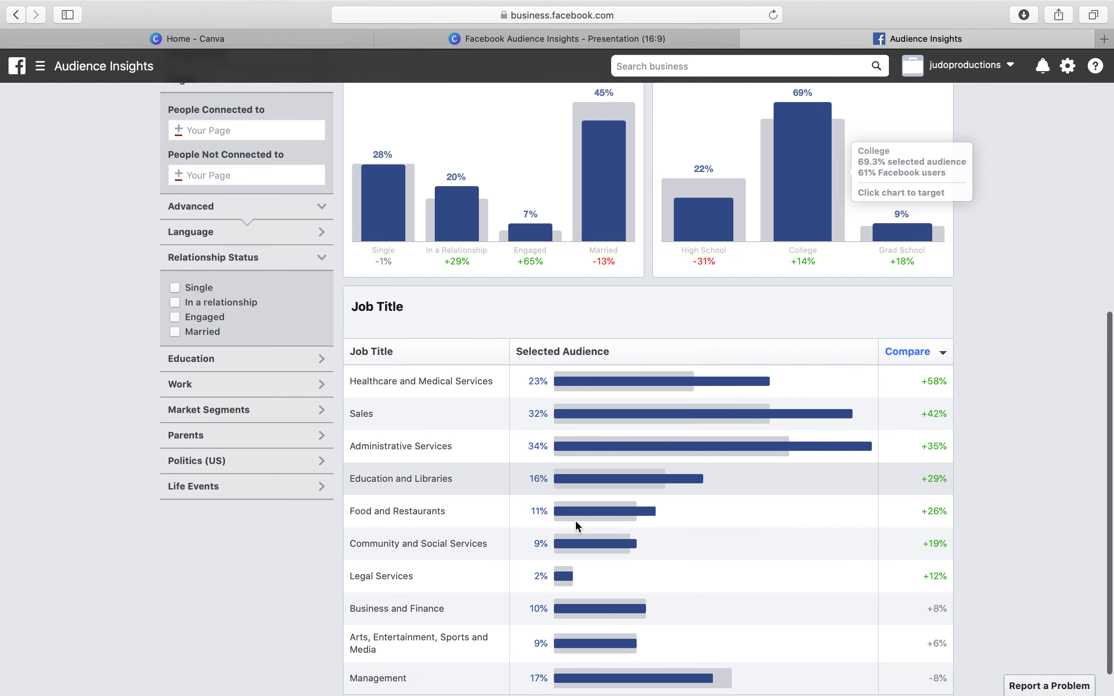
scroll(579, 527, down, 1)
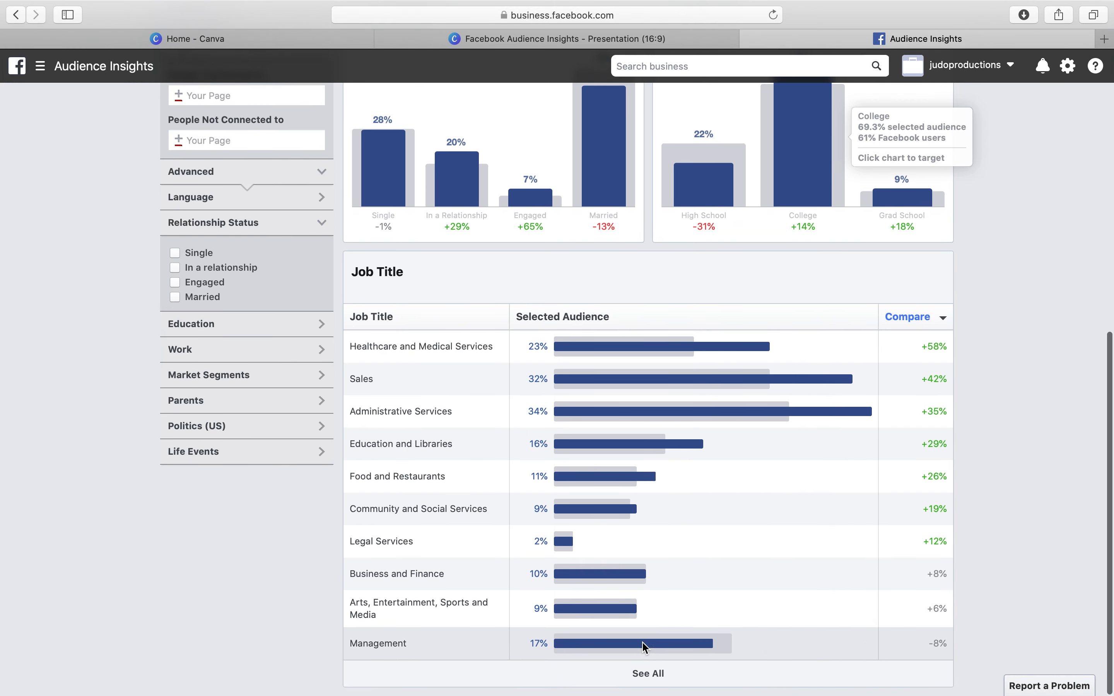
click(657, 673)
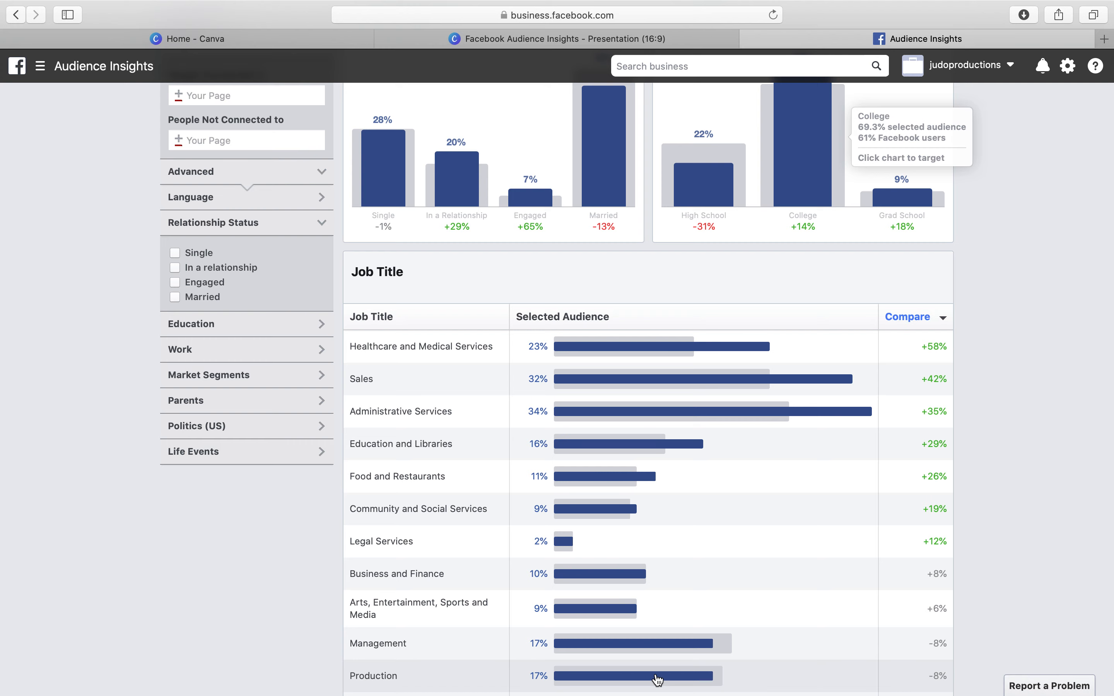
scroll(651, 596, down, 10)
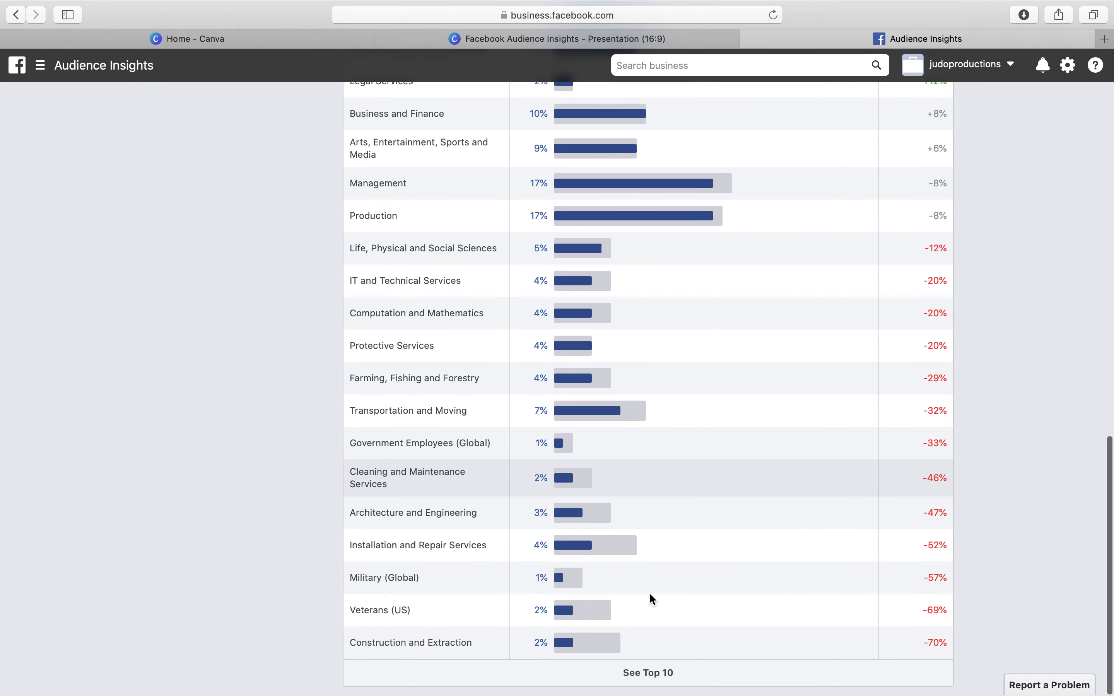
scroll(649, 592, up, 10)
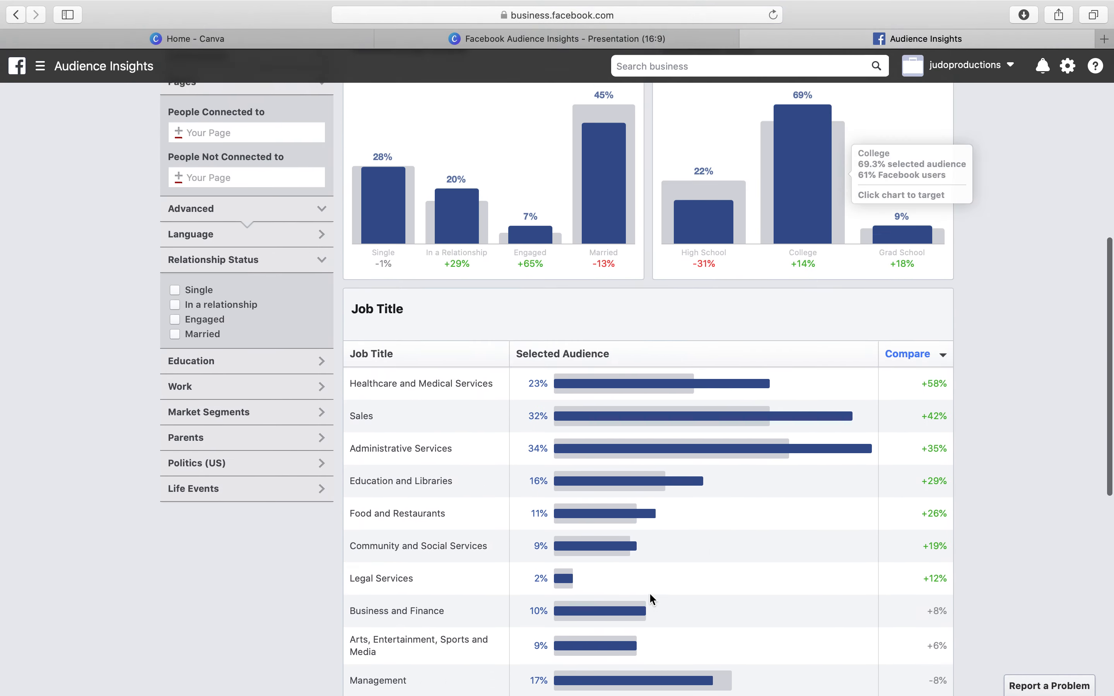
scroll(653, 599, up, 10)
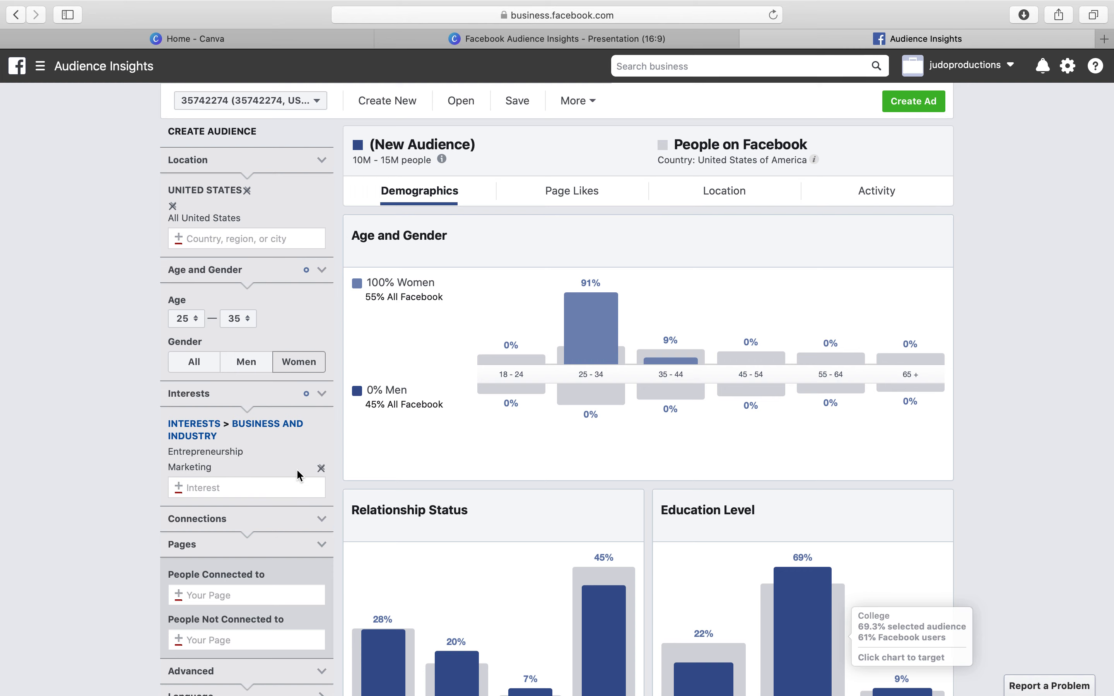
Remove the Marketing interest from the audience and recheck the demographics.
click(322, 468)
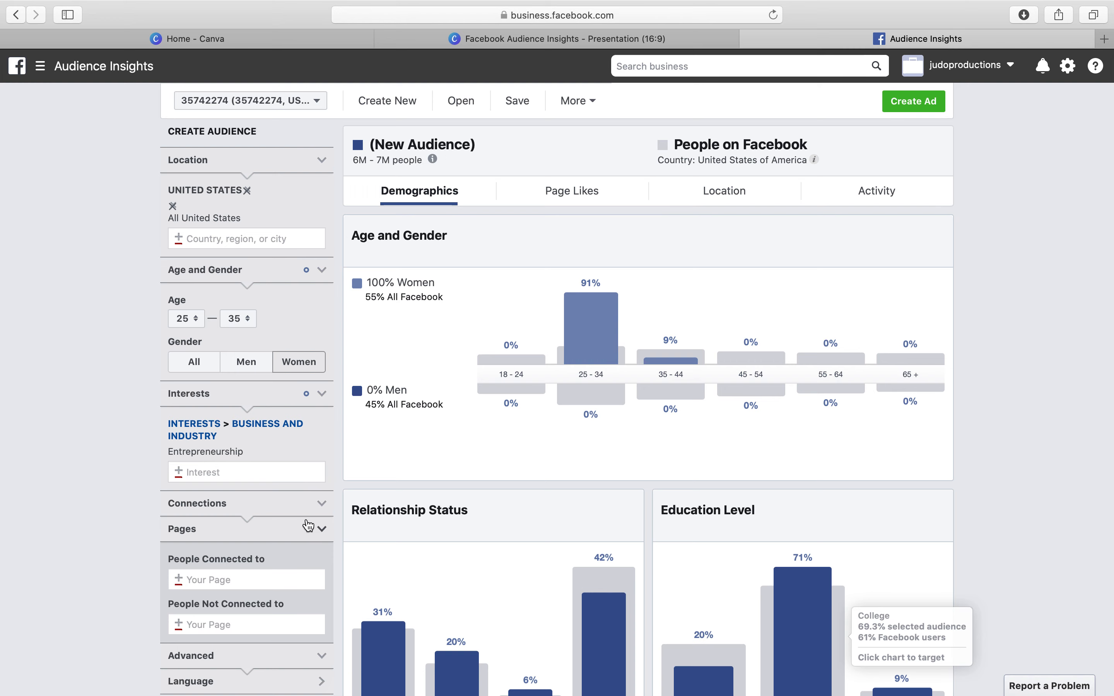
mouse_move(507, 367)
scroll(526, 359, down, 10)
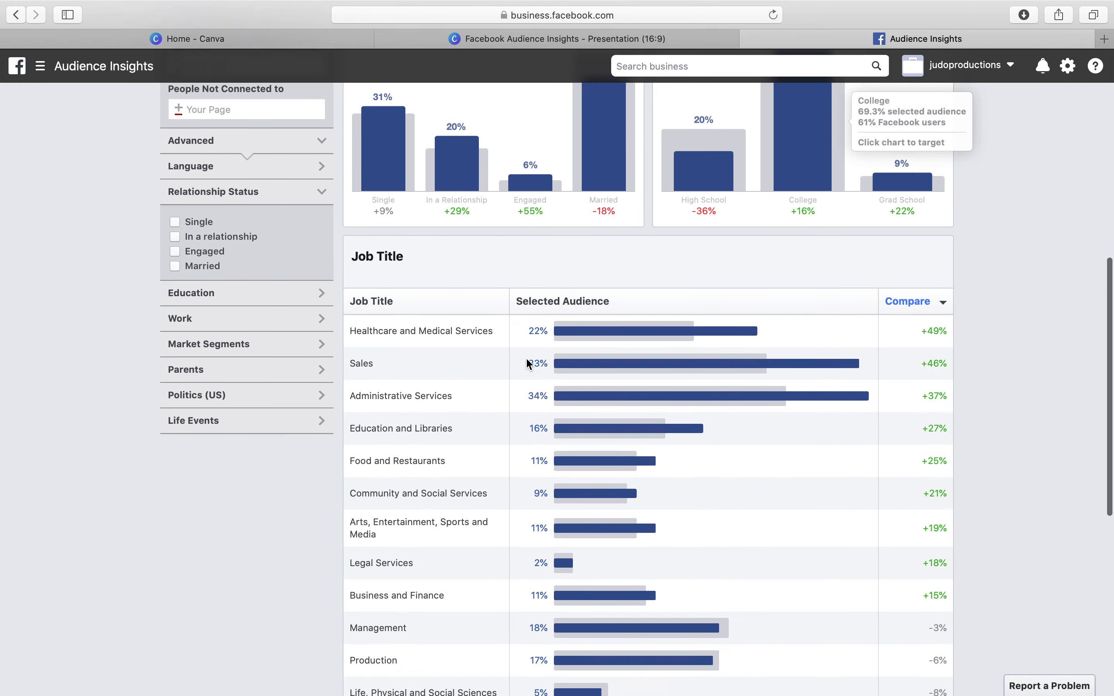
scroll(525, 357, up, 10)
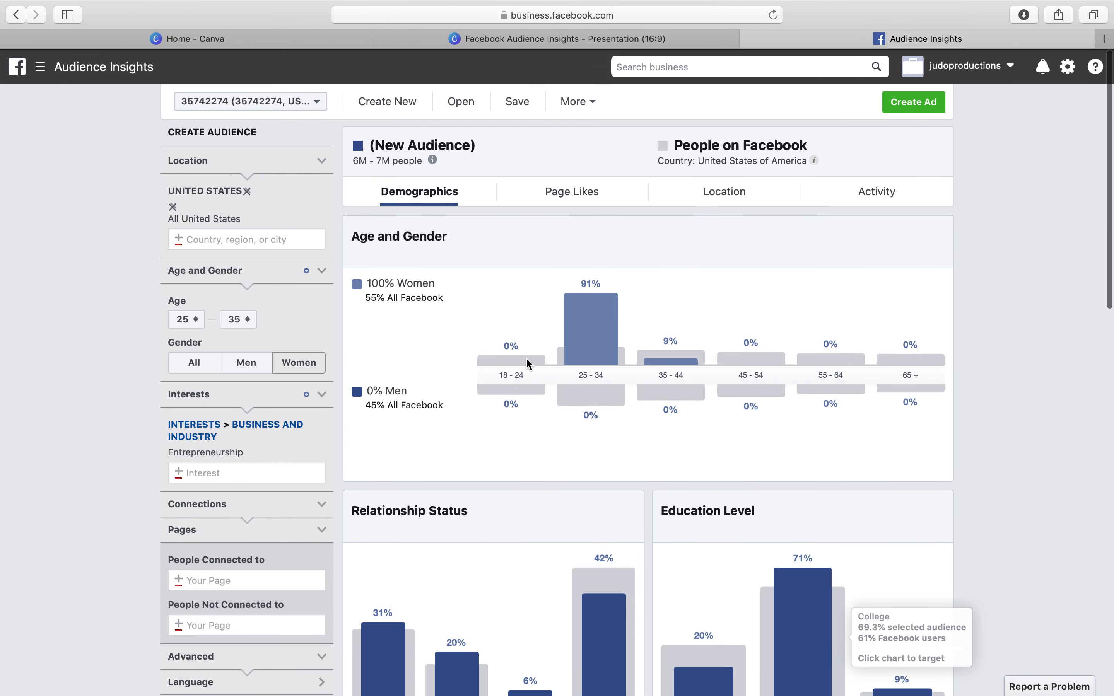
Open the audience's Page Likes insights and examine the top categories and the most relevant pages.
click(579, 195)
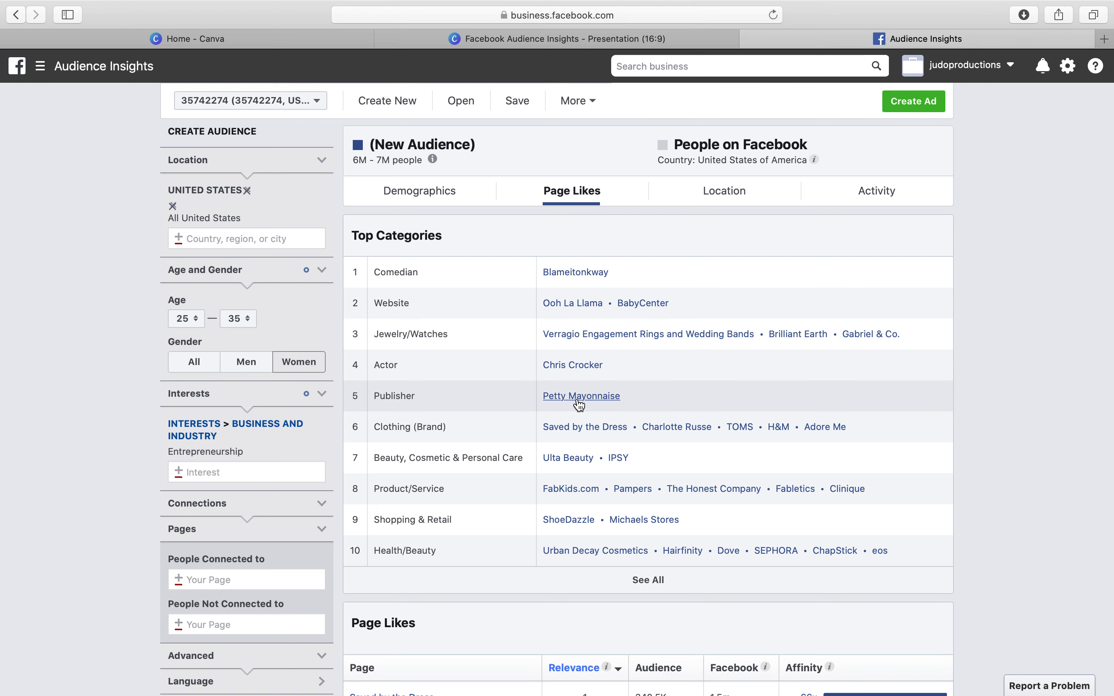
scroll(577, 399, down, 5)
scroll(579, 404, up, 5)
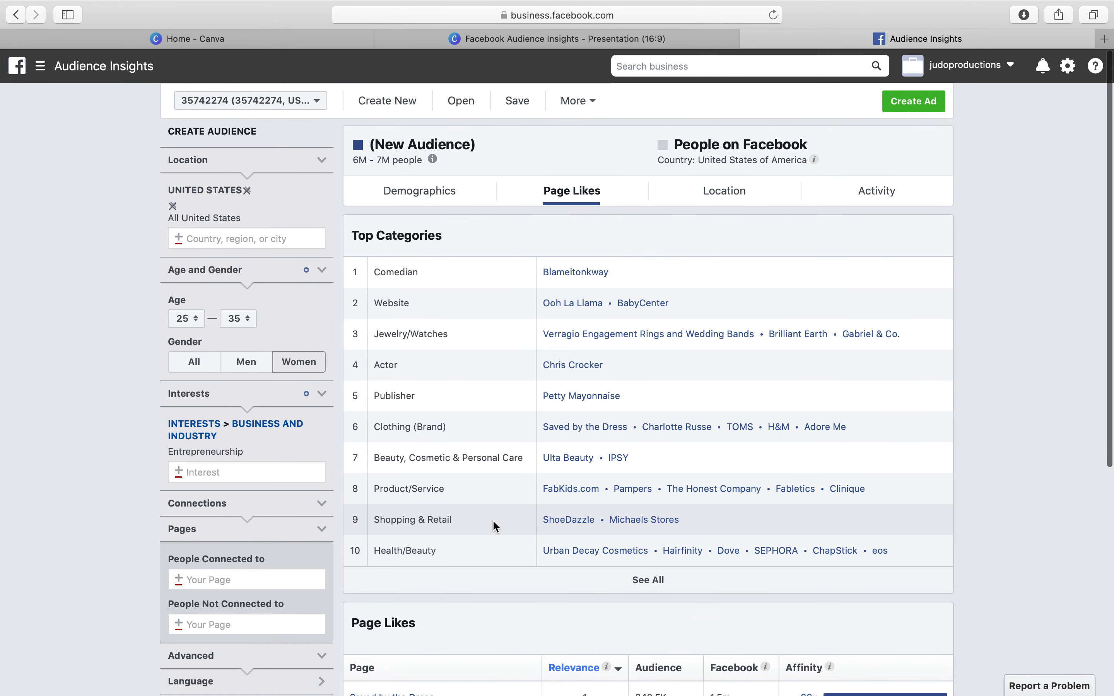
scroll(510, 520, down, 7)
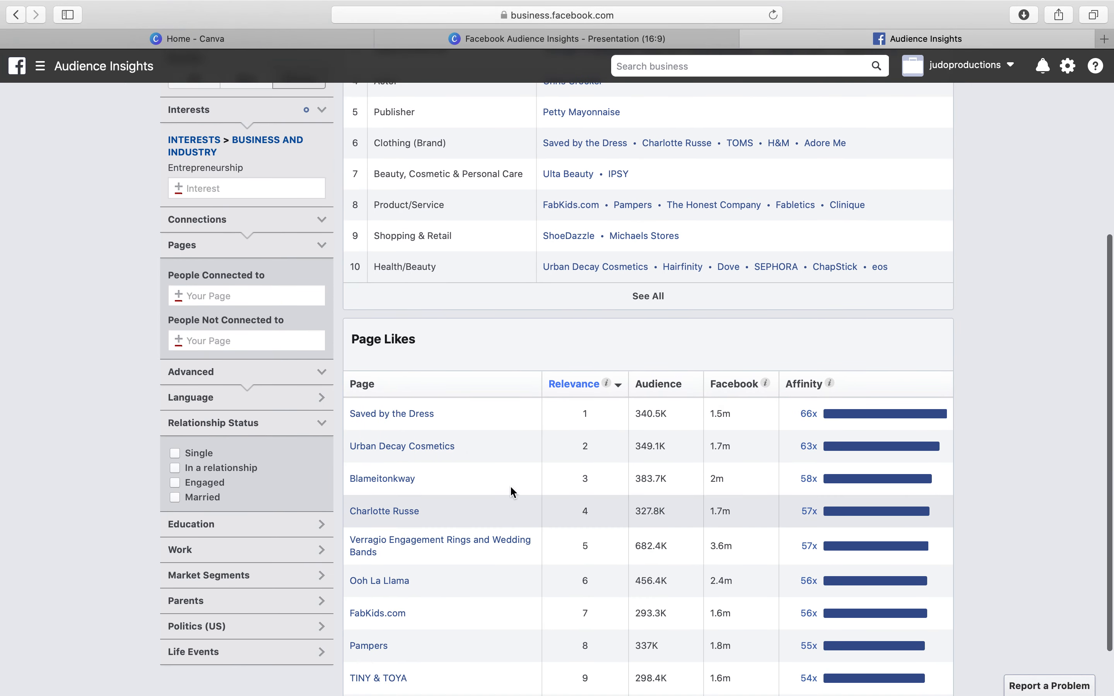
Expand the Page Likes table to 30 pages and review the ranked pages together with the top categories.
scroll(471, 430, down, 1)
scroll(472, 430, down, 1)
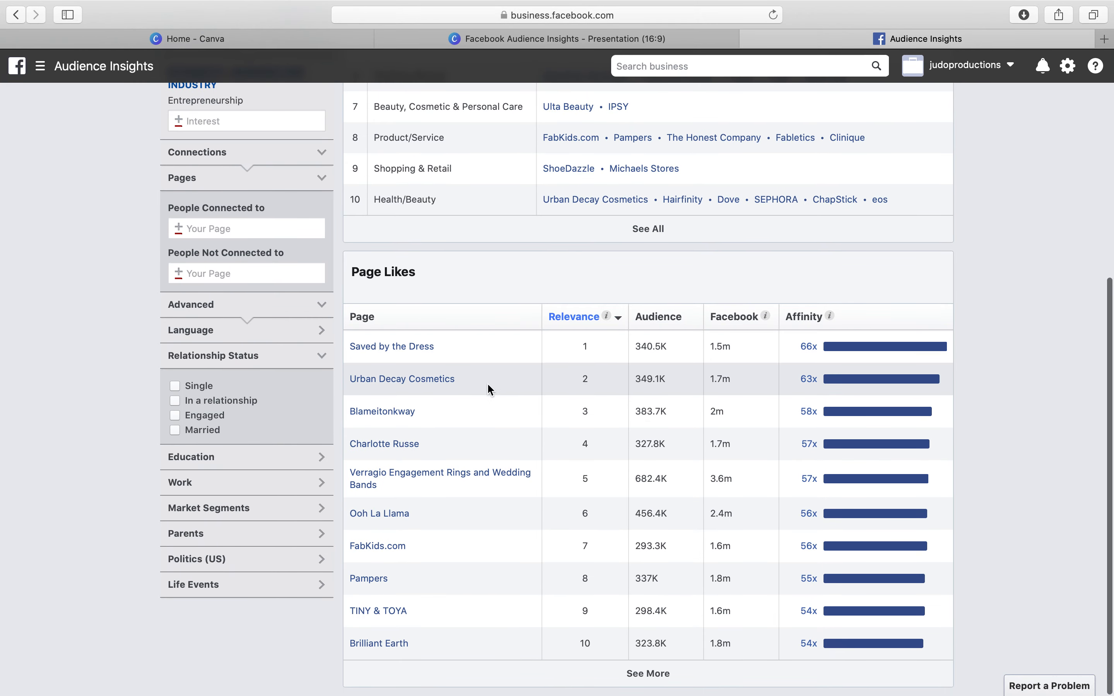
scroll(436, 441, down, 1)
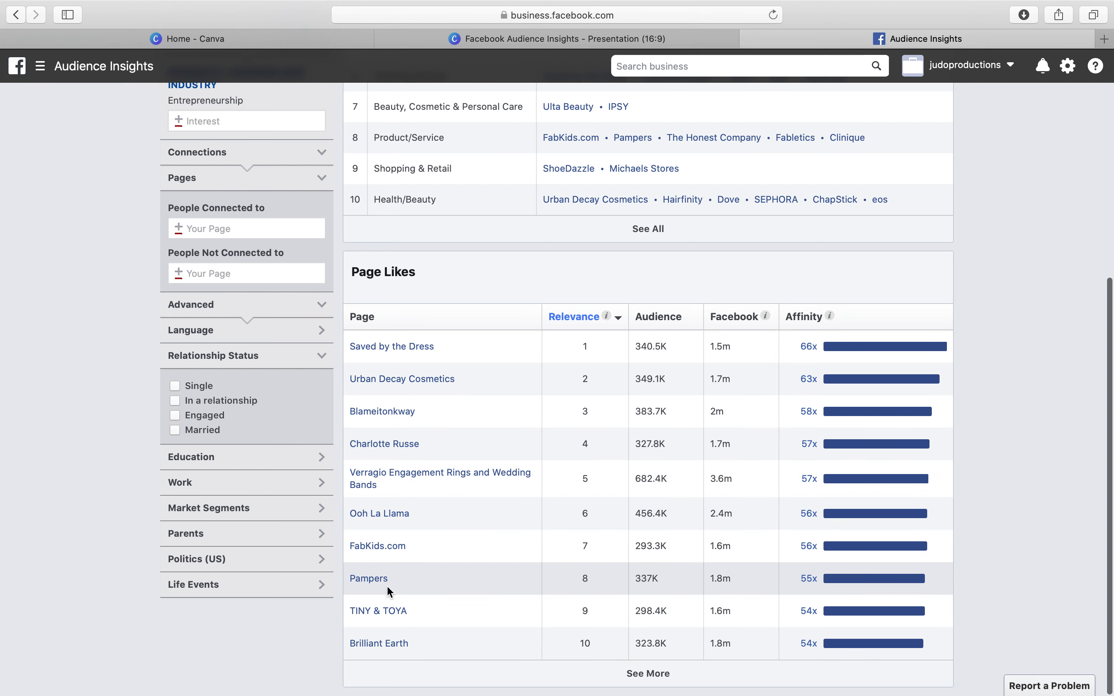
click(642, 672)
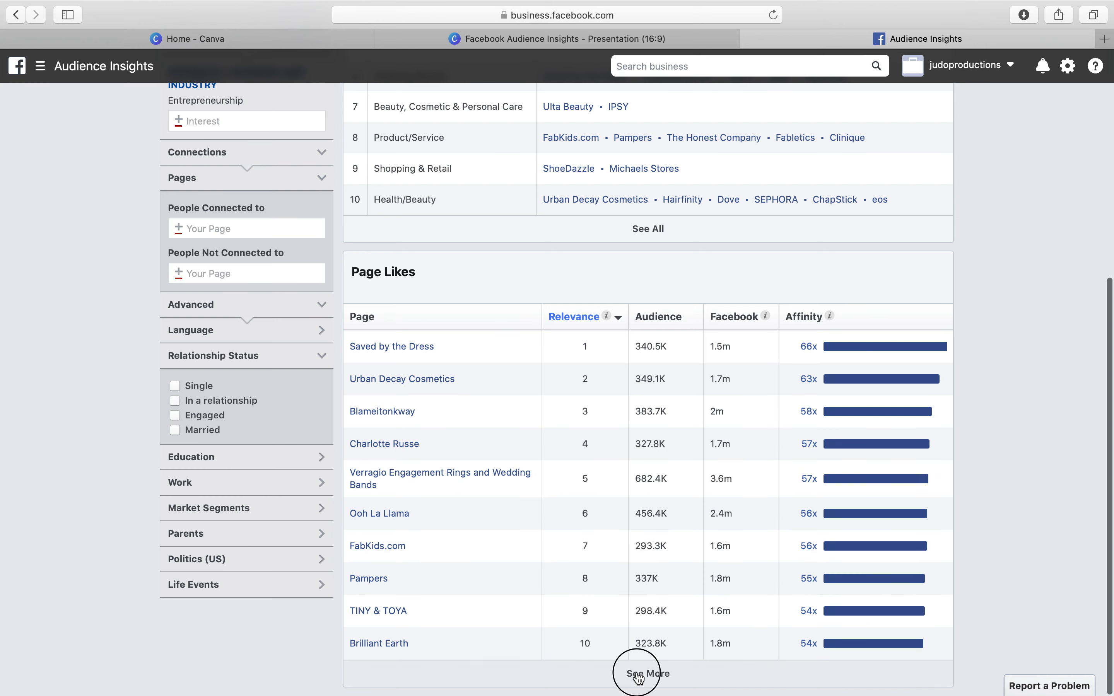
scroll(639, 672, down, 3)
scroll(637, 672, down, 4)
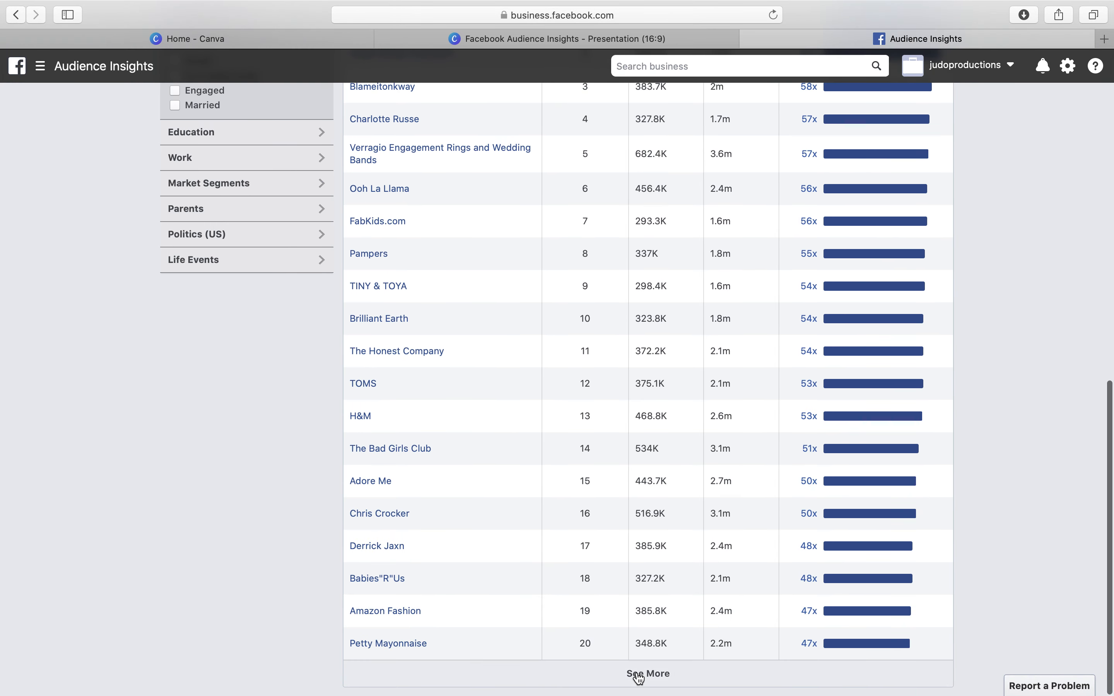
click(620, 676)
scroll(569, 641, down, 7)
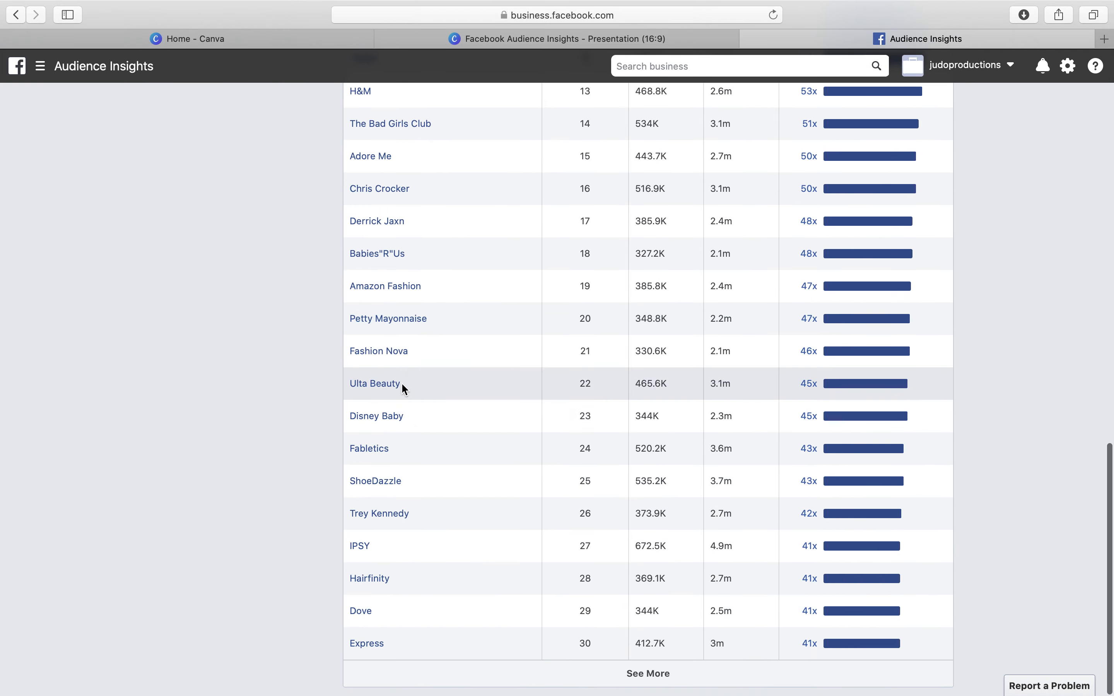
scroll(525, 343, up, 15)
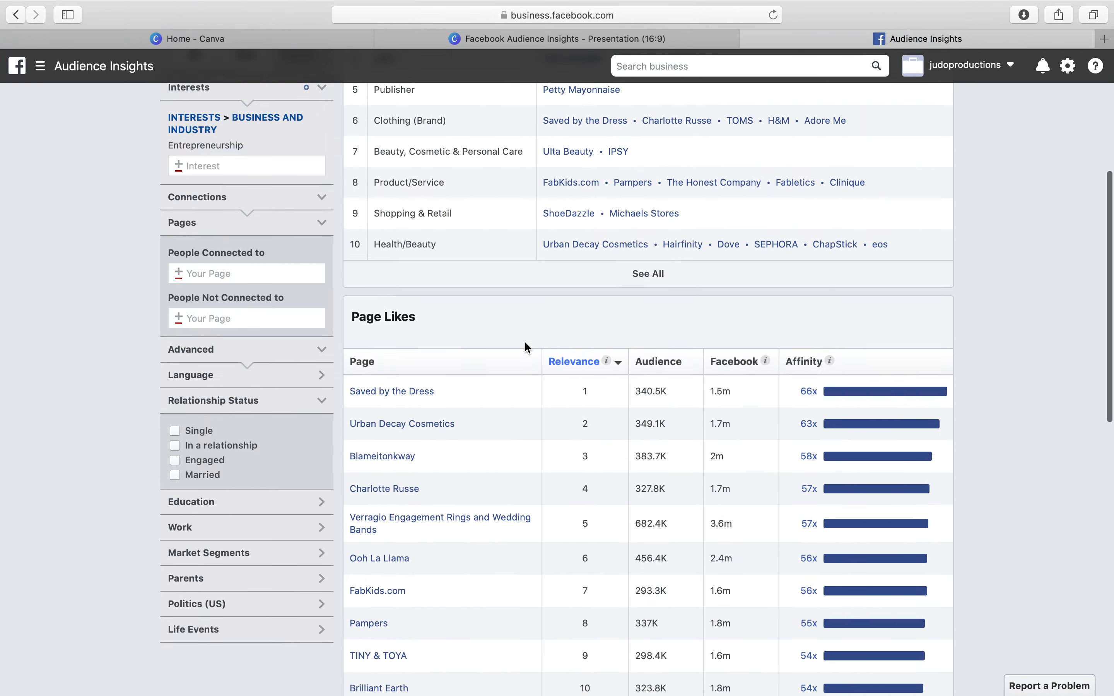
scroll(514, 391, down, 5)
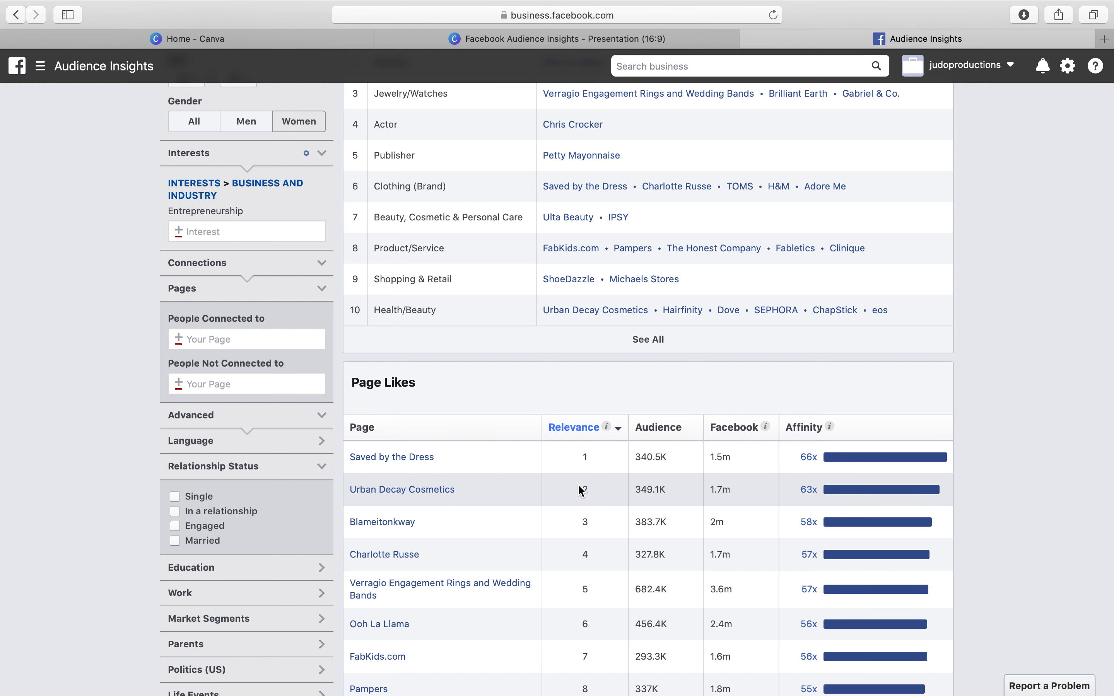
scroll(653, 456, up, 5)
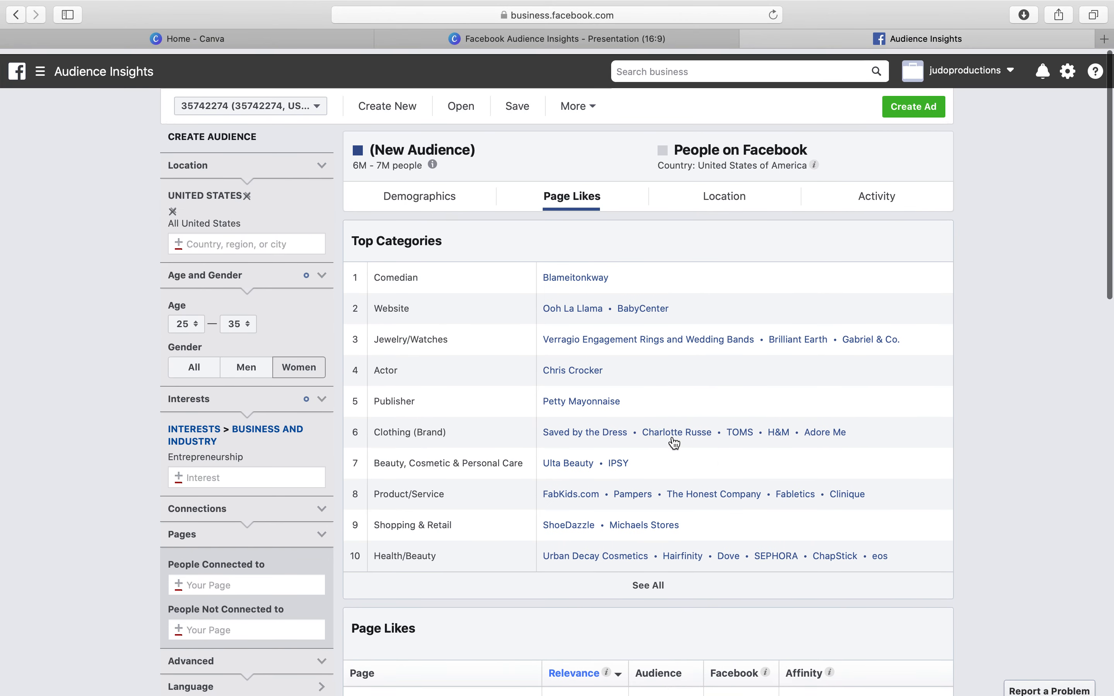
Review the audience's location insights, covering its top cities, top countries and top languages.
click(725, 195)
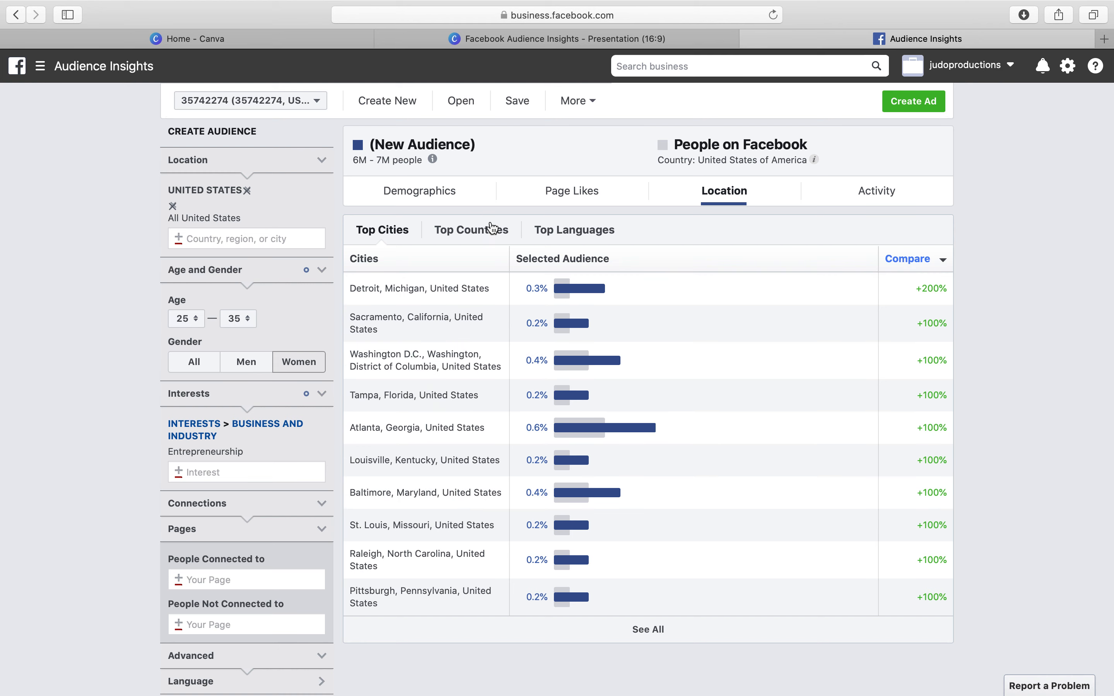
click(502, 237)
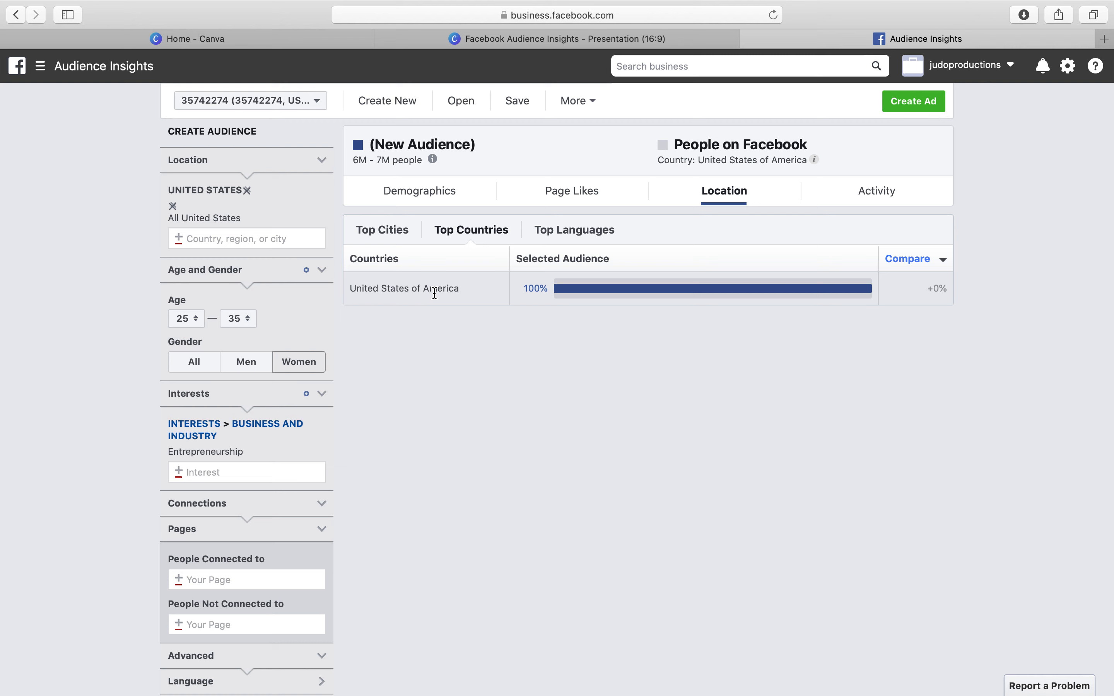
click(561, 232)
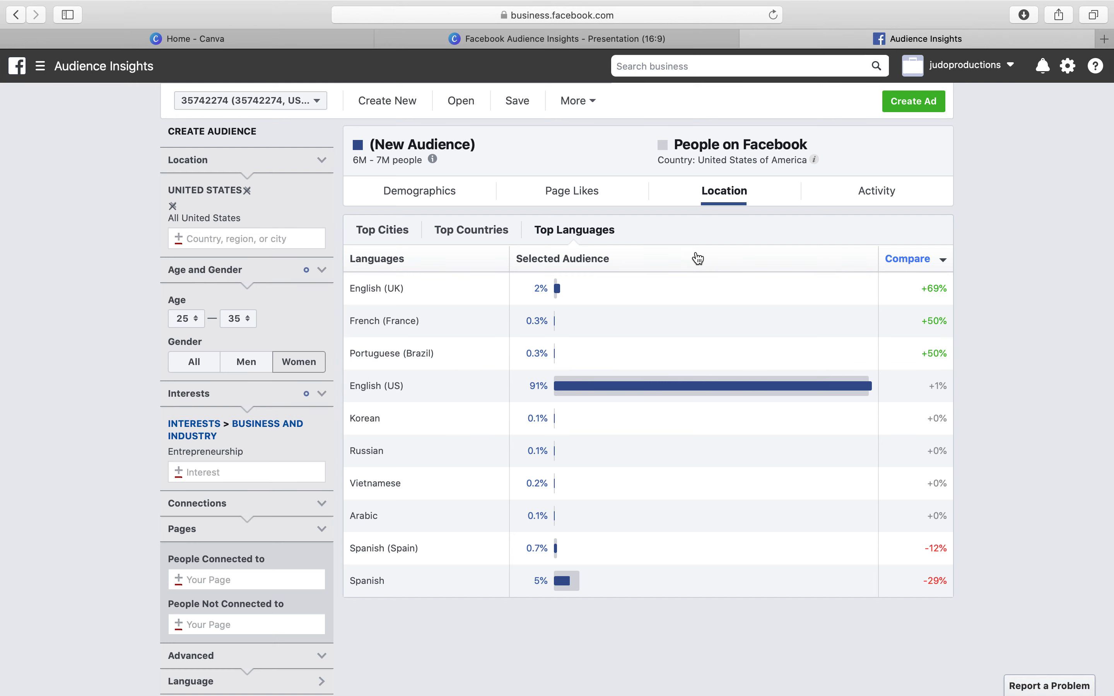
Open the audience's Activity insights and examine the frequency of activities and the desktop versus mobile device bars.
click(877, 201)
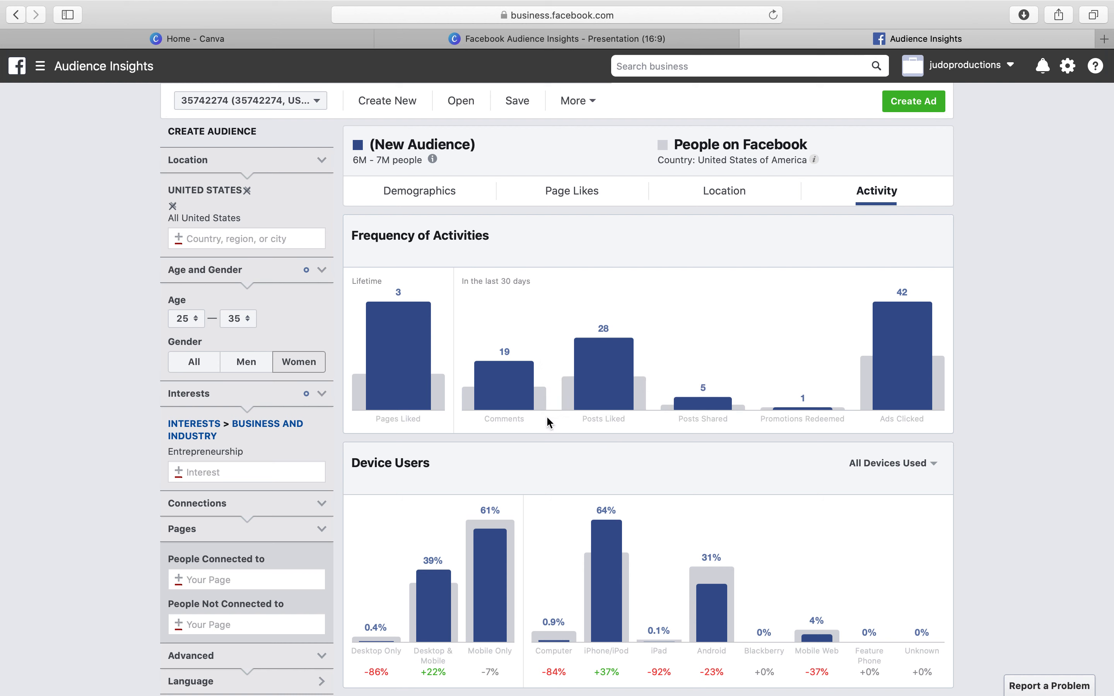
mouse_move(870, 345)
scroll(817, 449, down, 4)
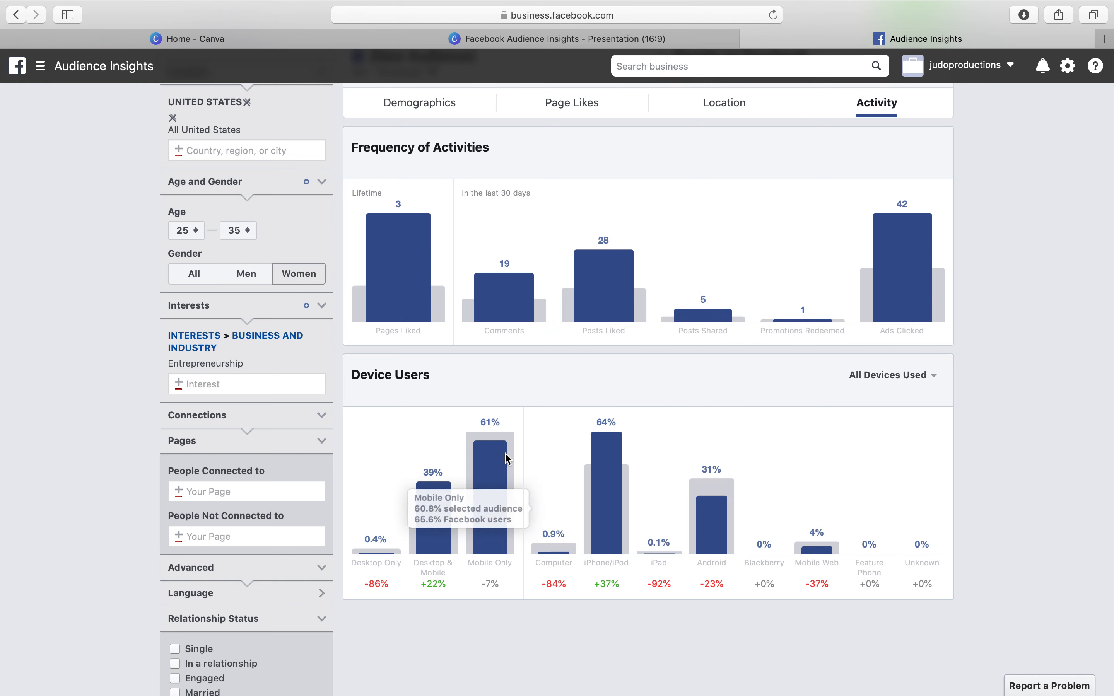
scroll(632, 452, down, 1)
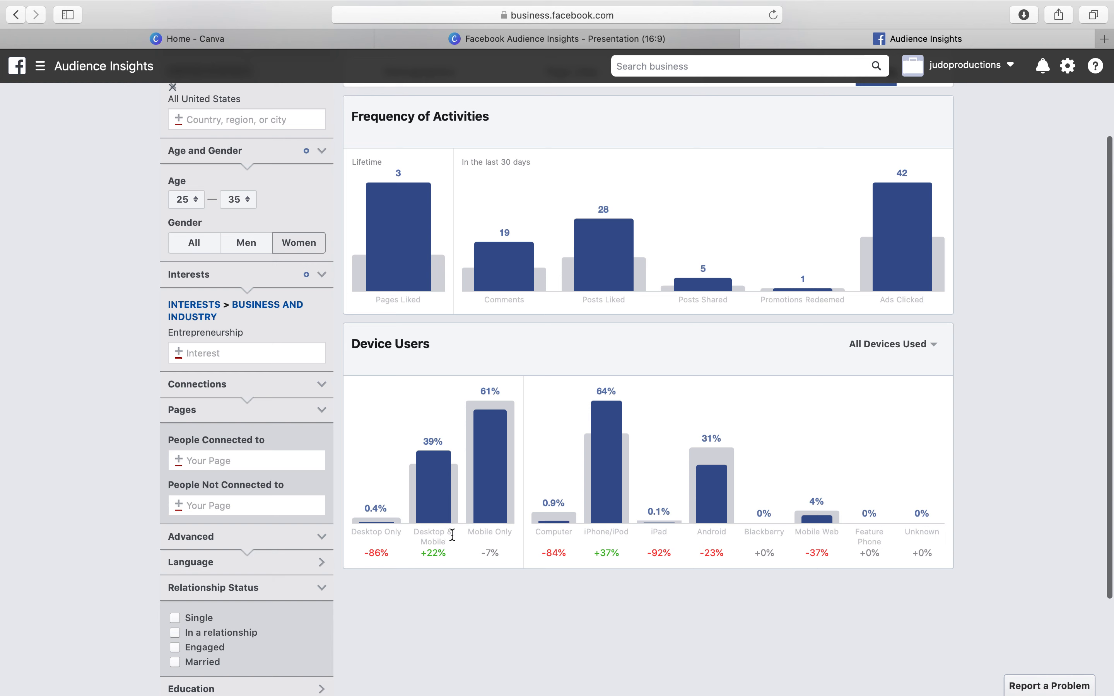
mouse_move(439, 502)
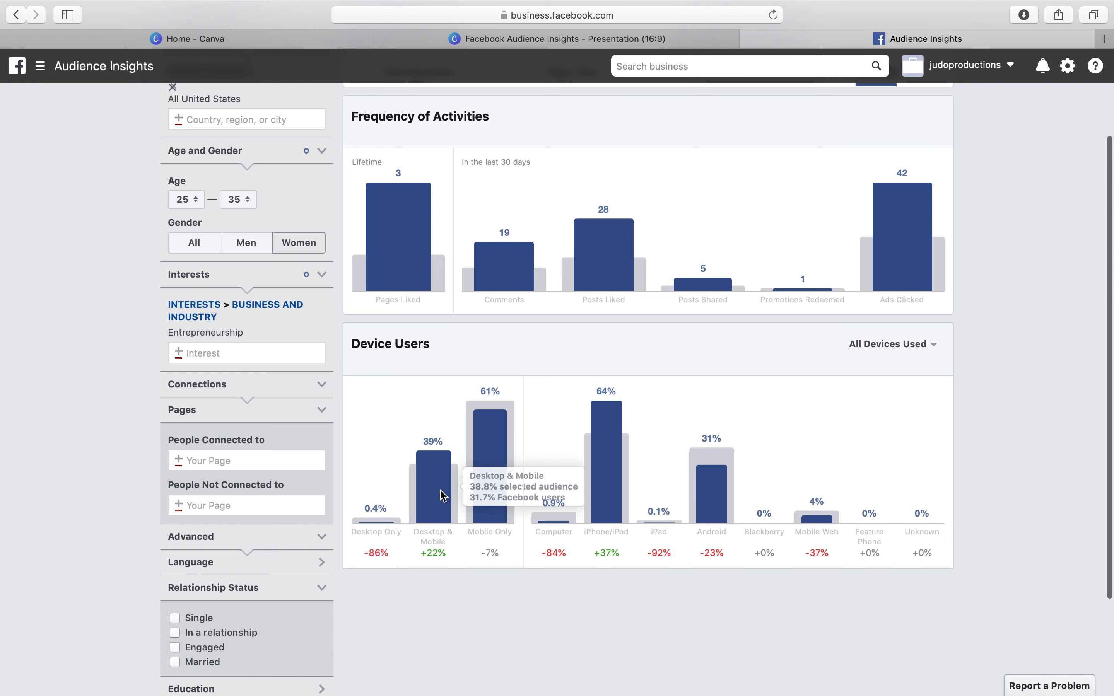
mouse_move(373, 517)
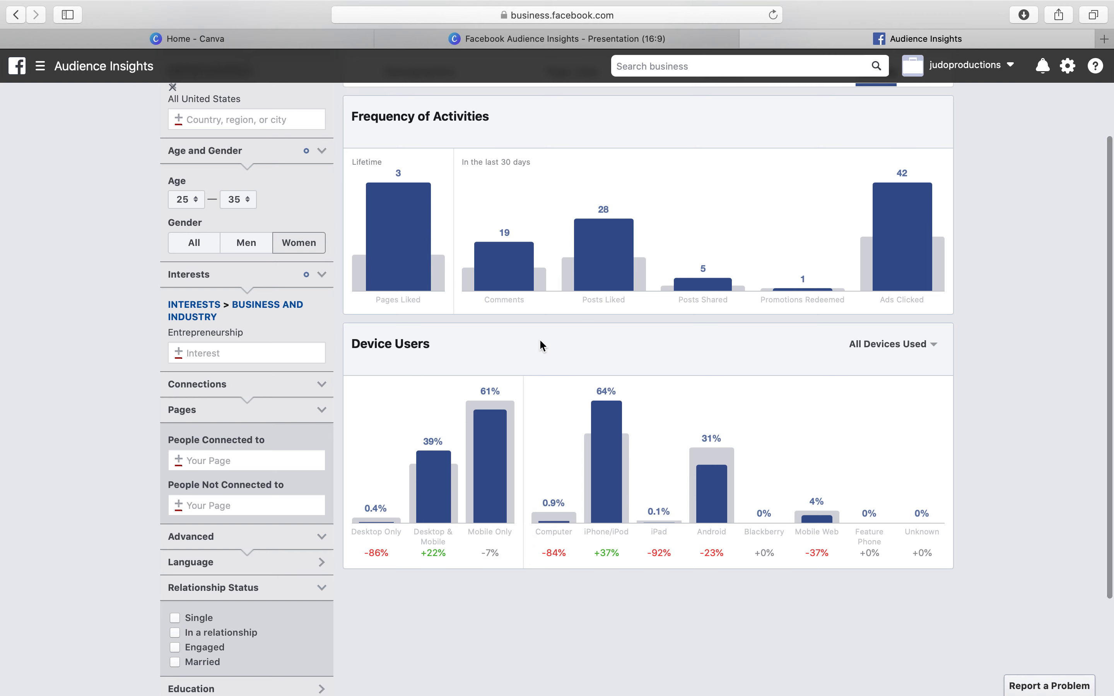
scroll(541, 344, up, 3)
scroll(542, 345, up, 1)
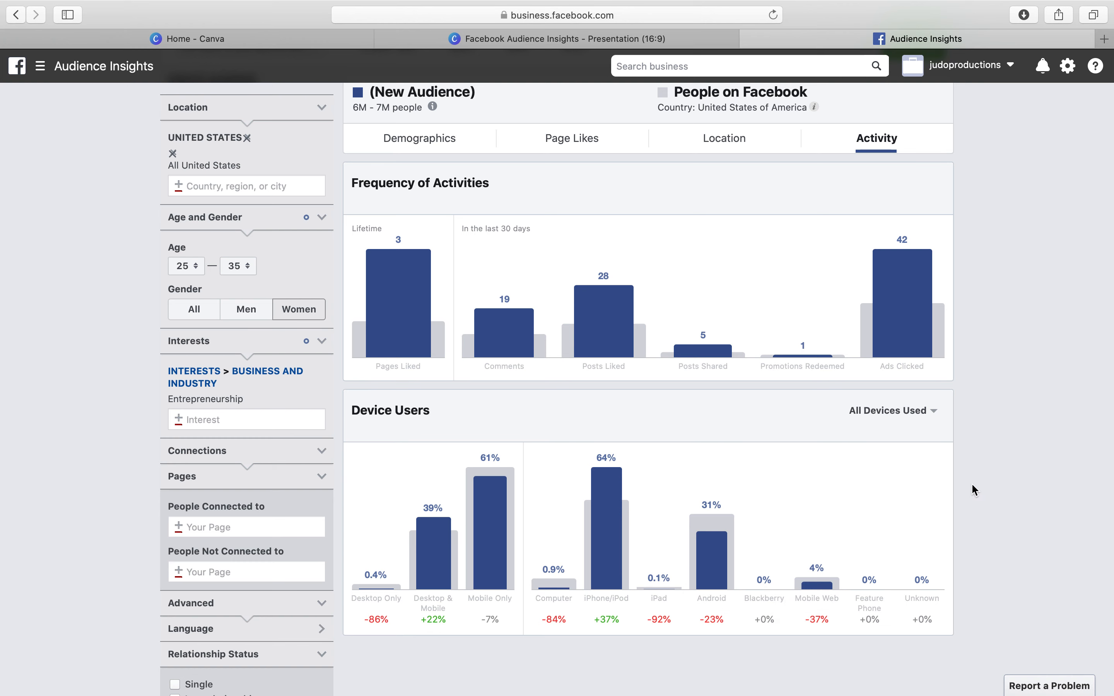
scroll(971, 485, up, 2)
scroll(972, 485, up, 1)
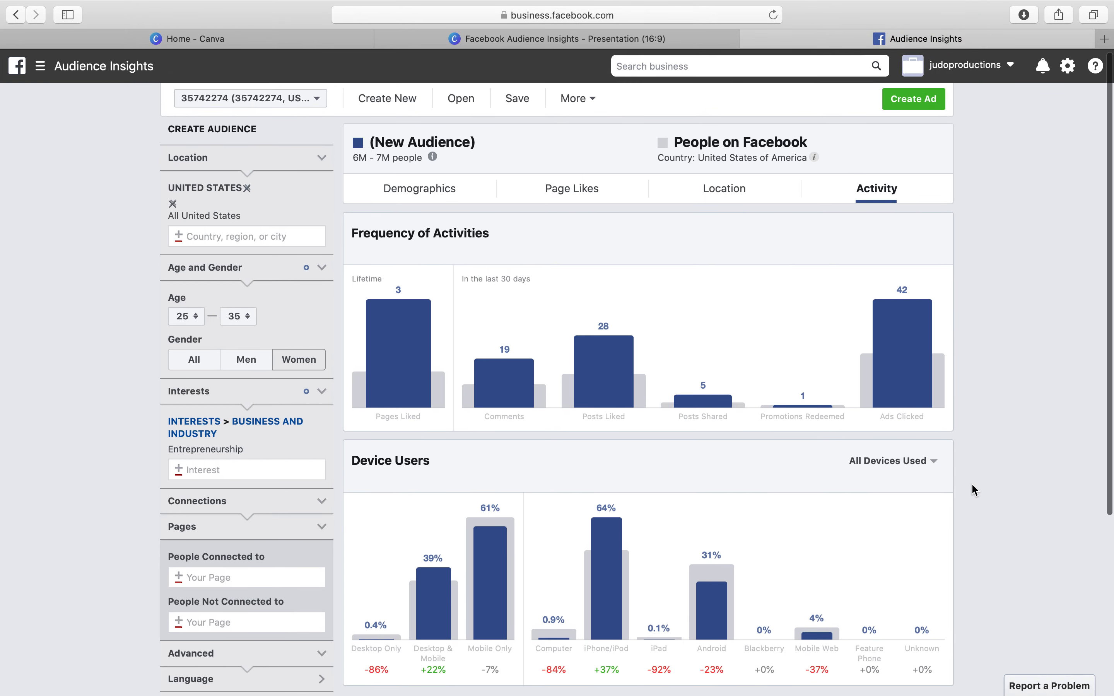
Examine the Device Users chart by device type, including the iPhone/iPod, Android and Mobile Web bars.
scroll(626, 553, down, 2)
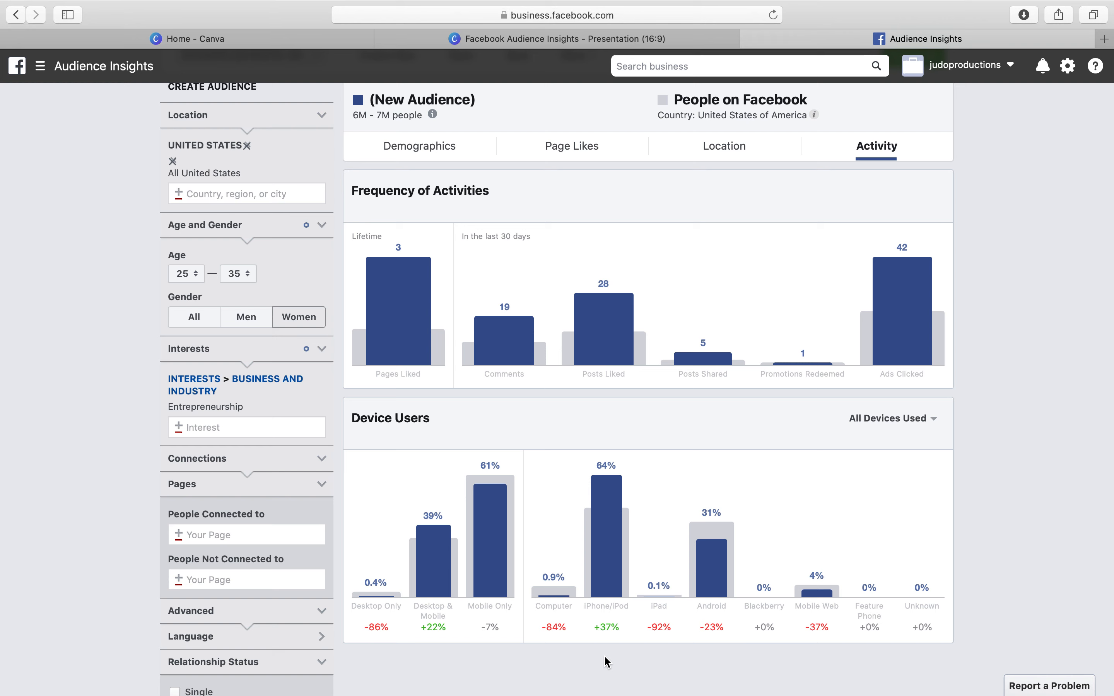
mouse_move(596, 501)
mouse_move(727, 542)
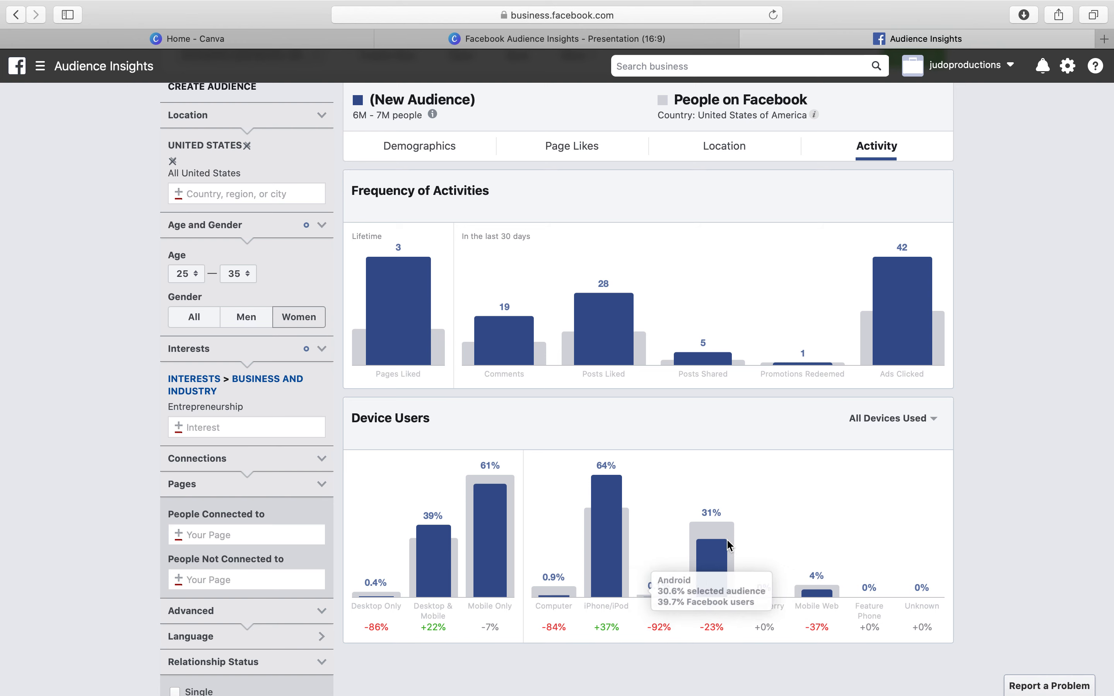
mouse_move(824, 503)
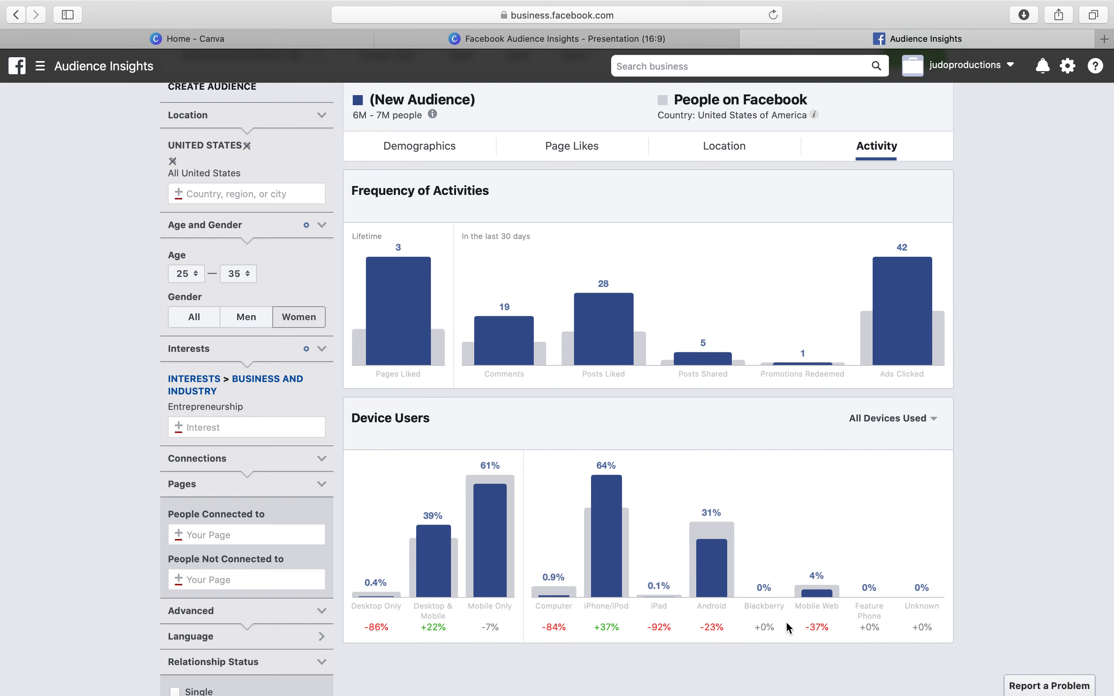
mouse_move(923, 520)
scroll(922, 502, up, 2)
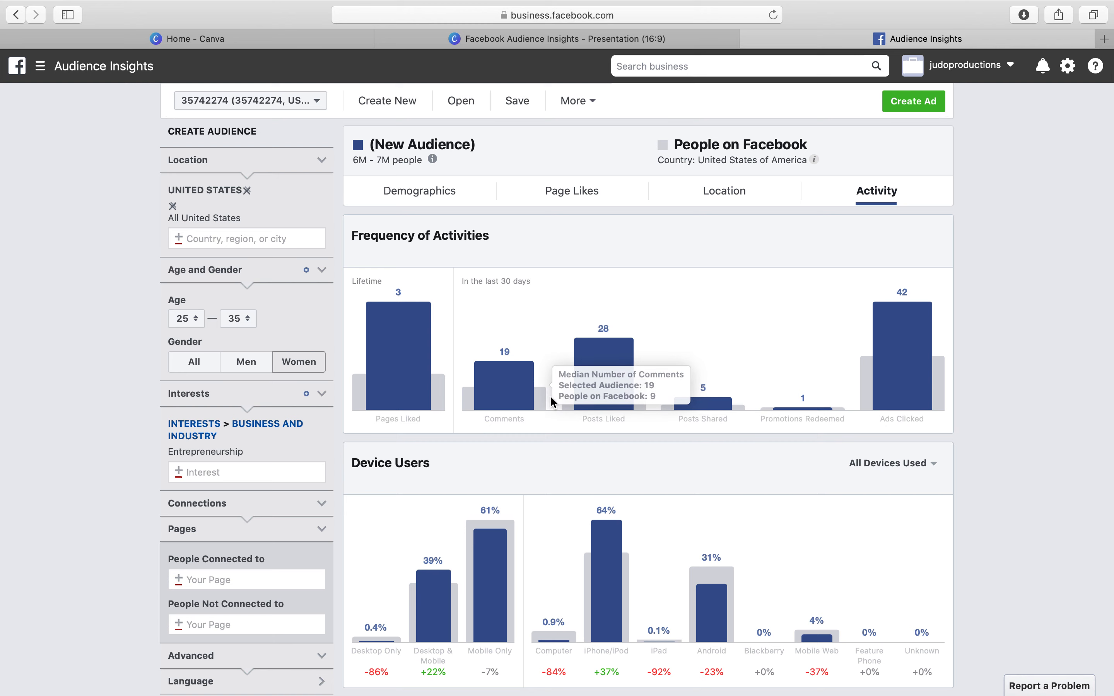
Restrict the audience to people with relationship status Single and education level College.
scroll(290, 502, down, 10)
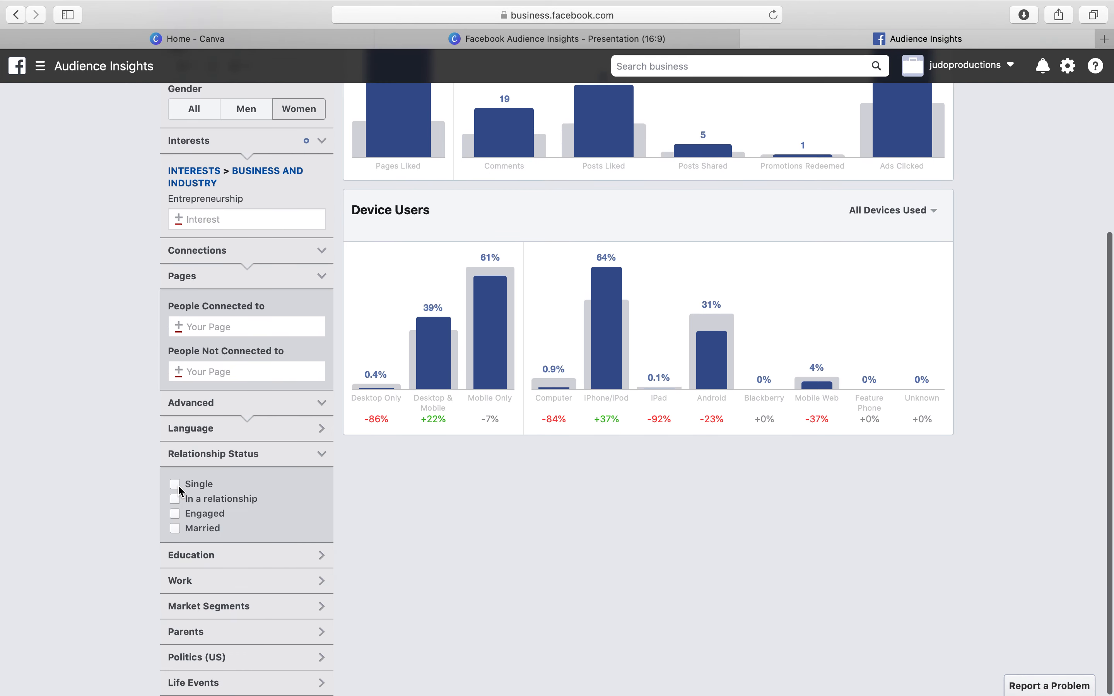
click(177, 485)
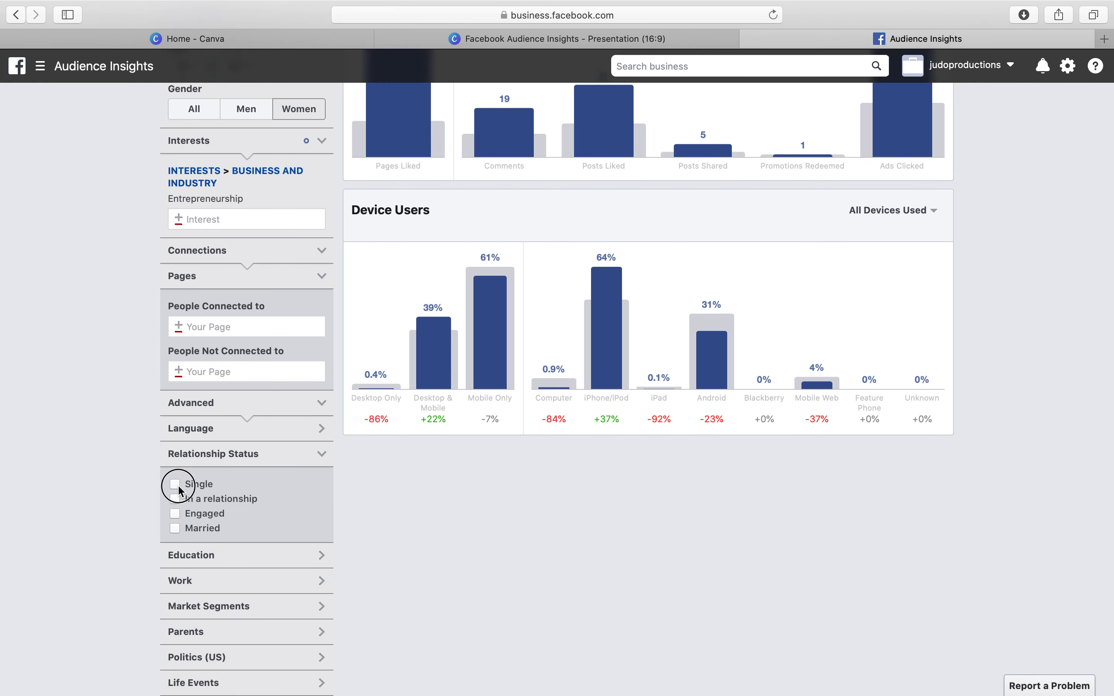
click(205, 557)
click(176, 600)
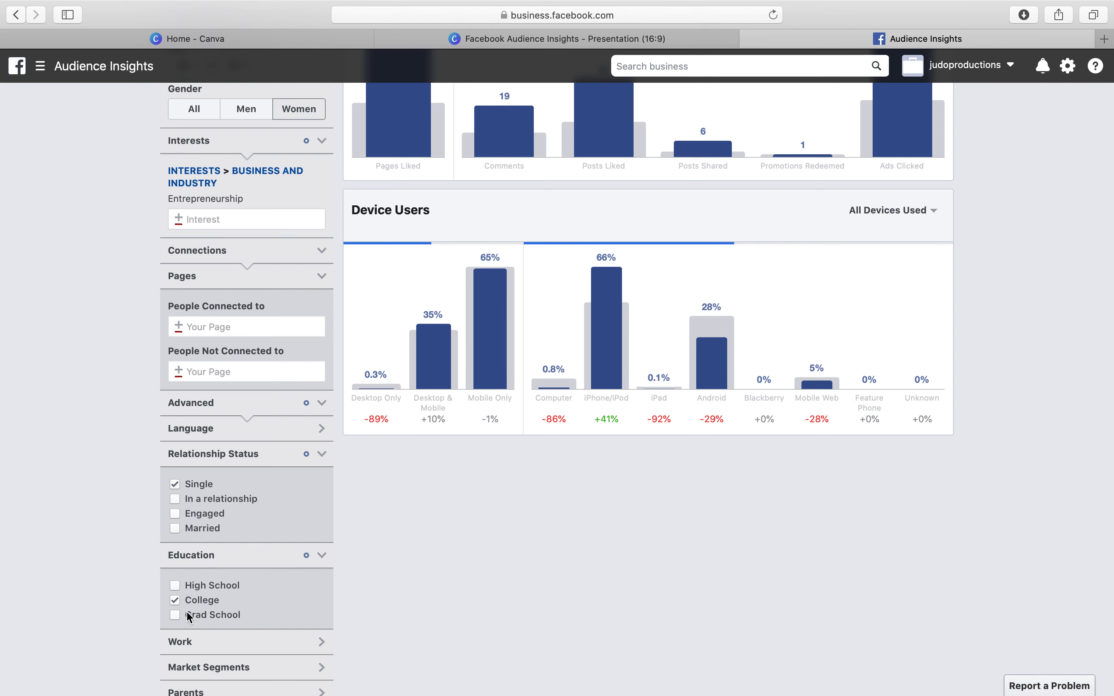
Enter "makeup artist" as the job title in the audience's Work filter and dismiss the audience-size explanation.
scroll(209, 640, down, 3)
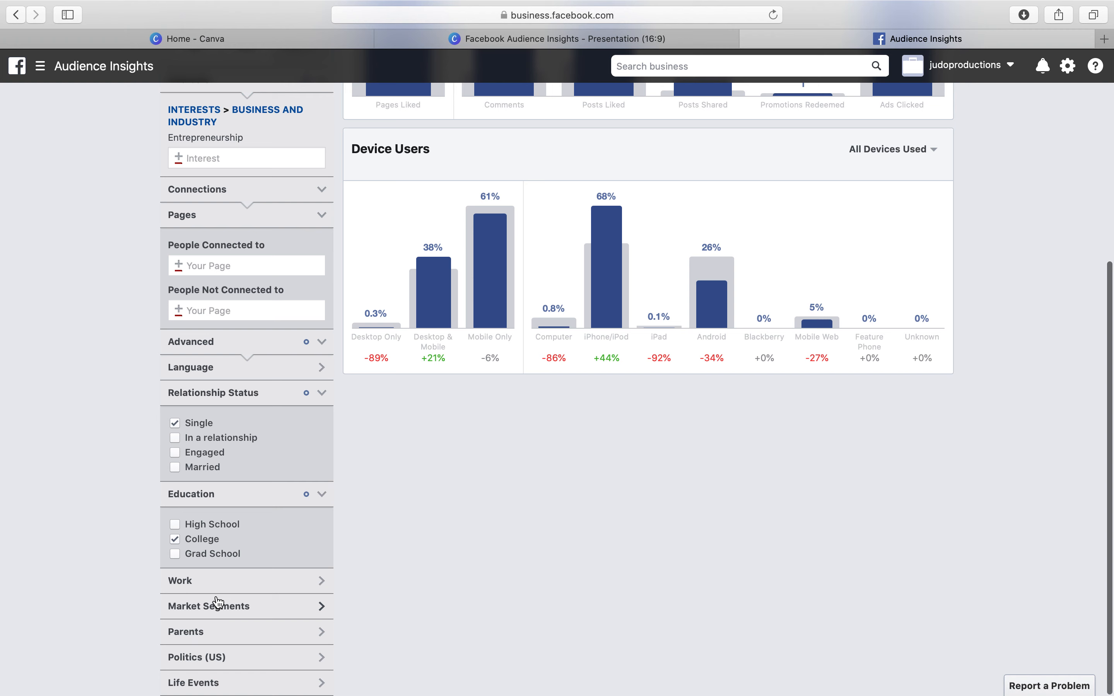
click(218, 580)
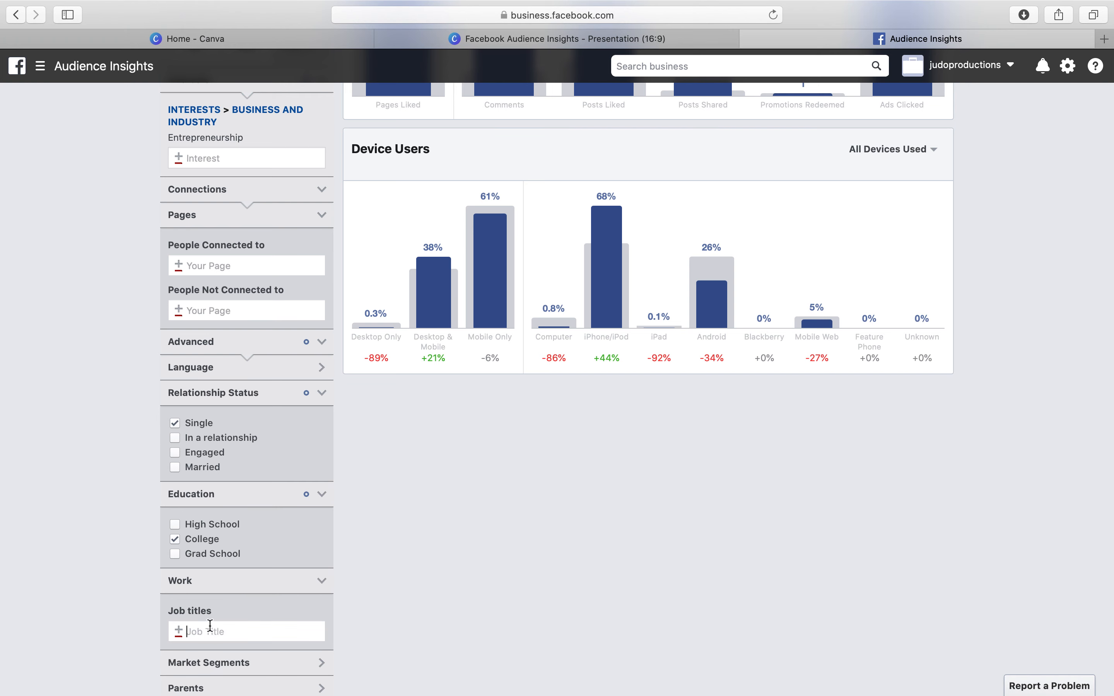
text(makeup artist)
scroll(557, 389, down, 2)
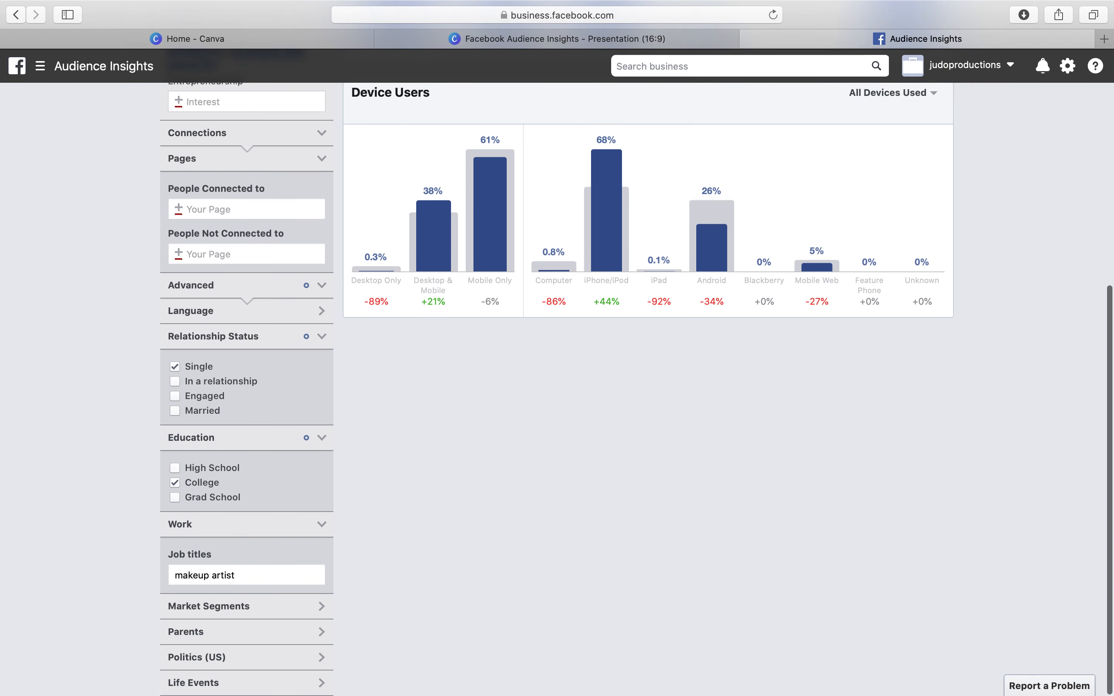
key(Tab)
scroll(215, 624, down, 7)
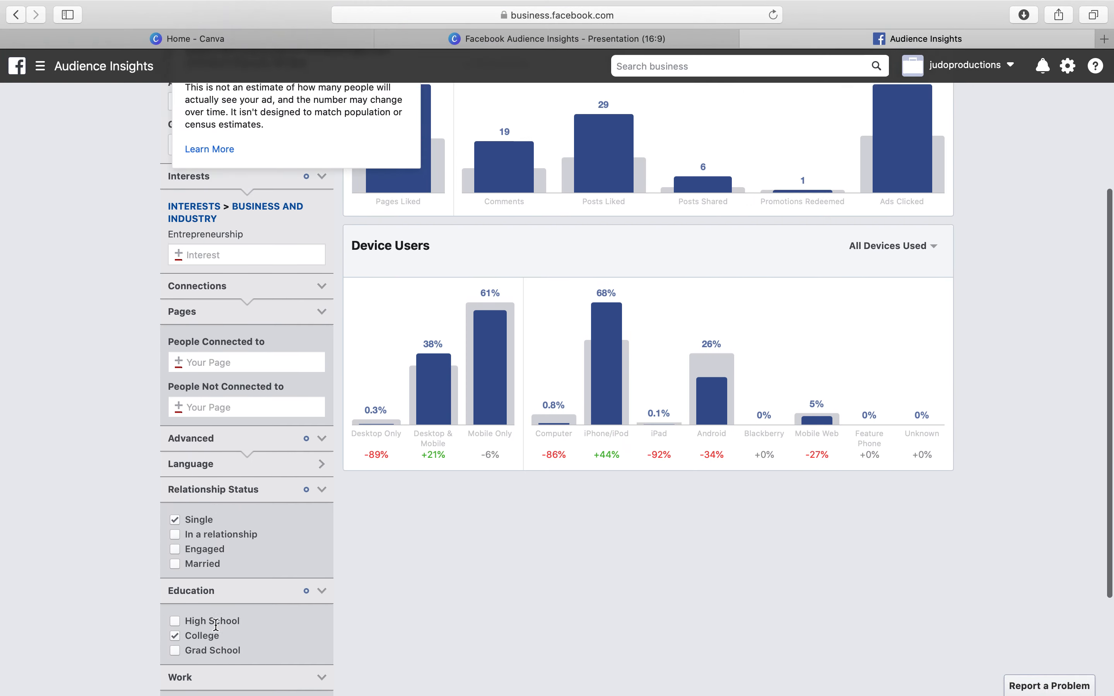
scroll(216, 625, up, 8)
scroll(216, 624, down, 1)
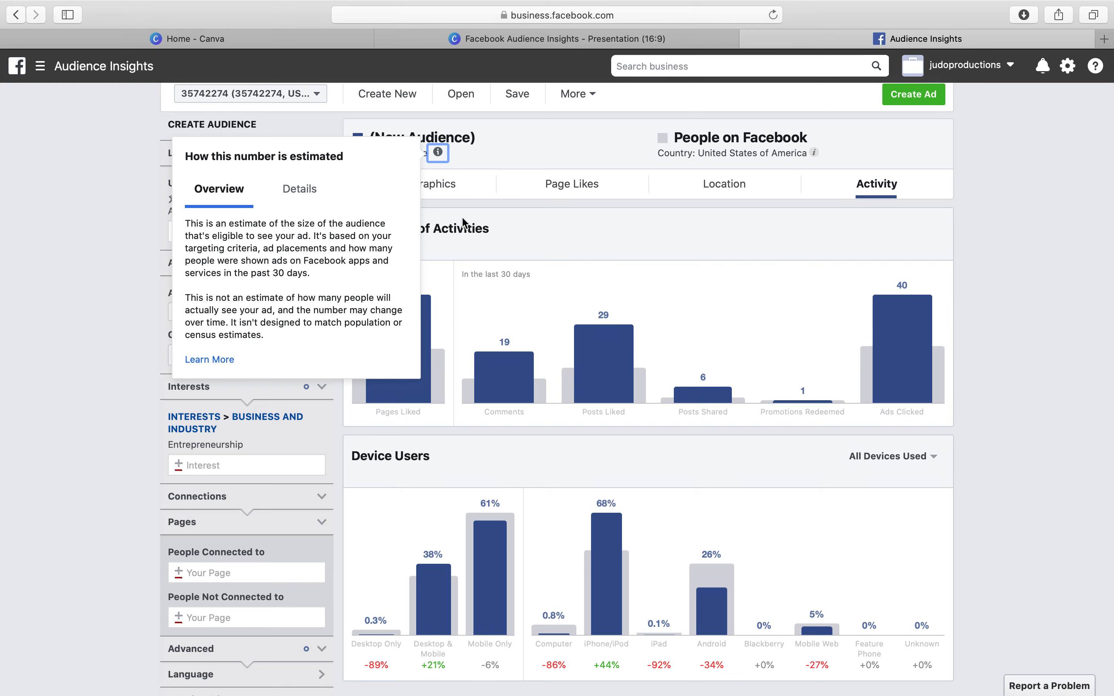
click(506, 154)
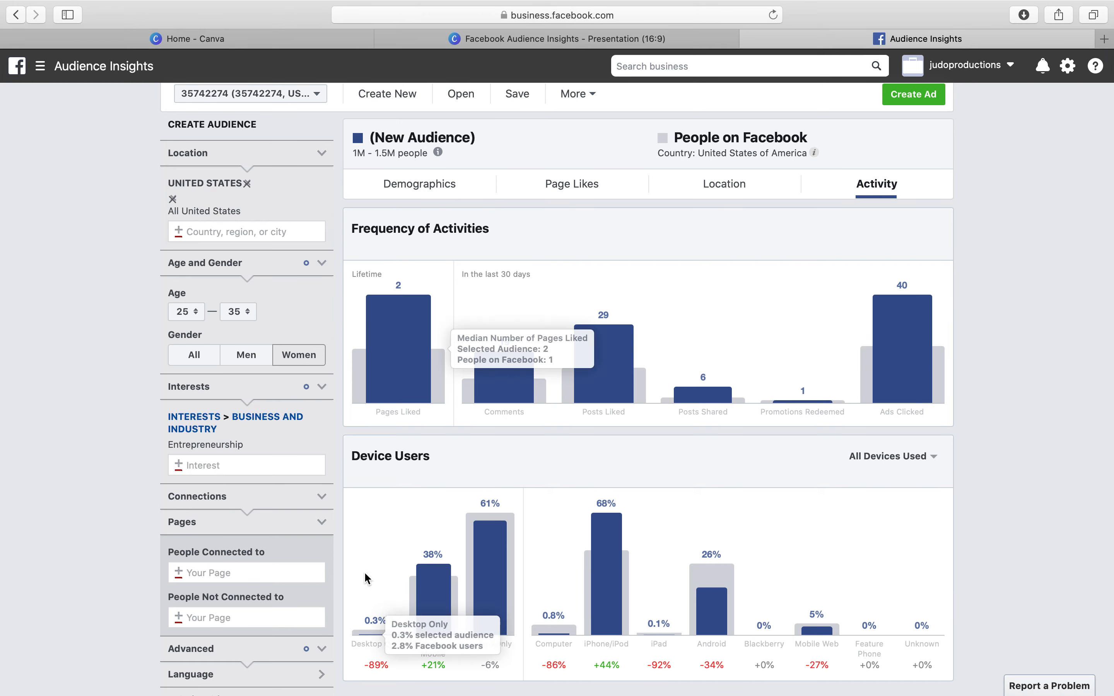
Expand the Parents filter and examine its child age range options.
scroll(364, 571, down, 5)
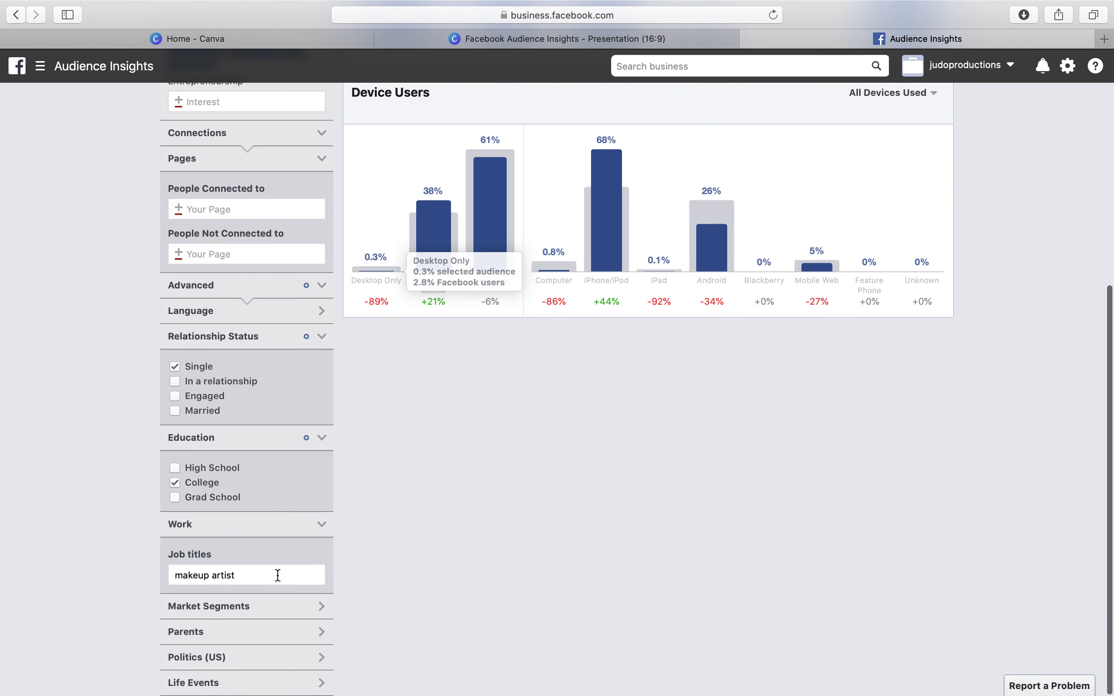
click(273, 632)
scroll(275, 636, down, 1)
scroll(275, 636, down, 3)
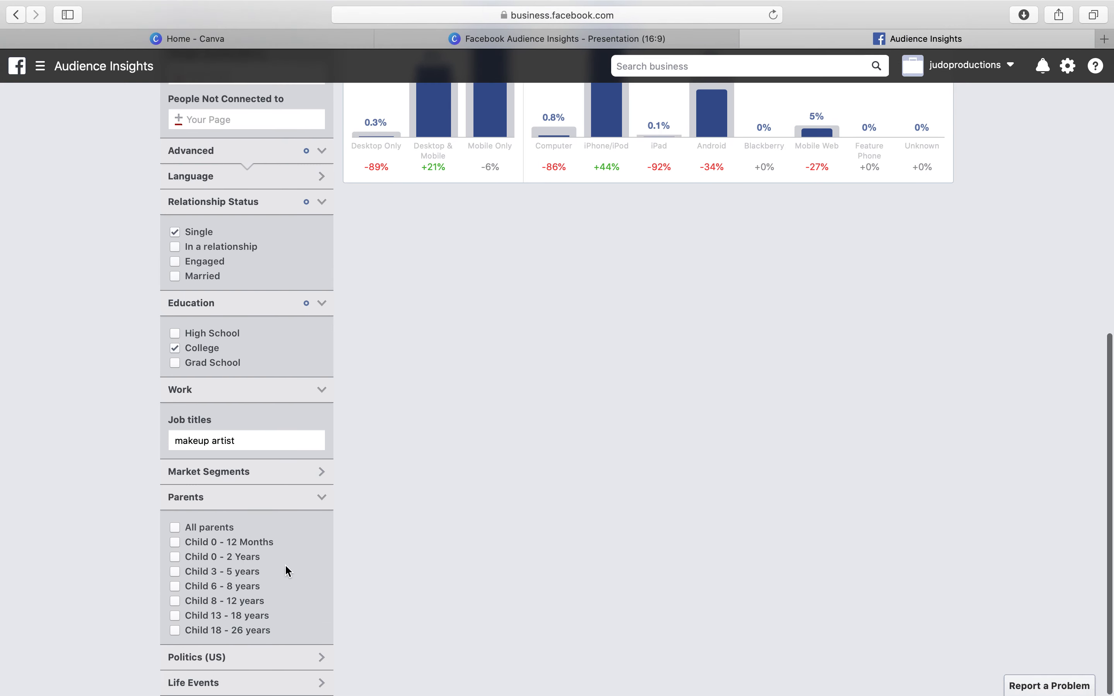
Start creating an ad from the defined audience.
scroll(286, 564, up, 10)
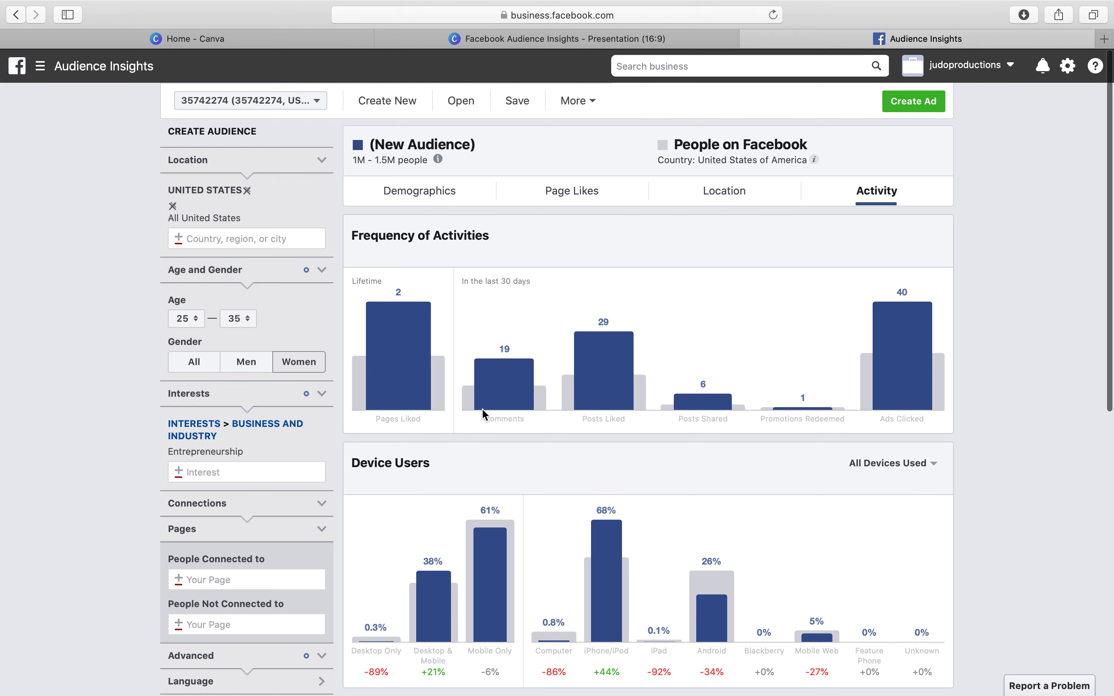
click(916, 102)
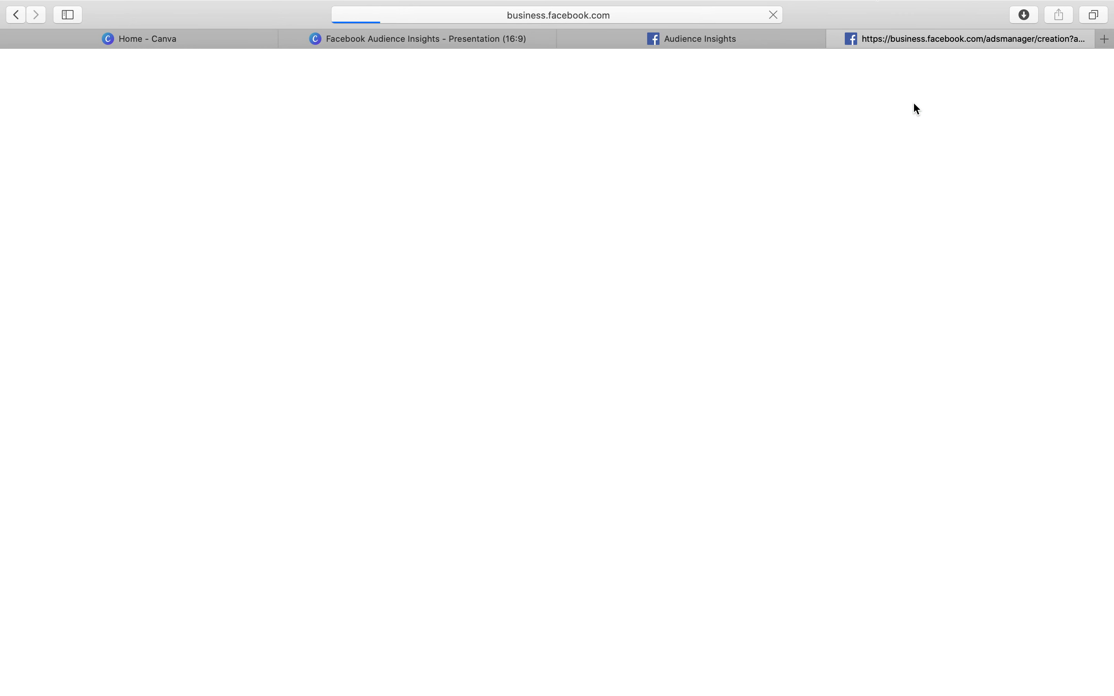